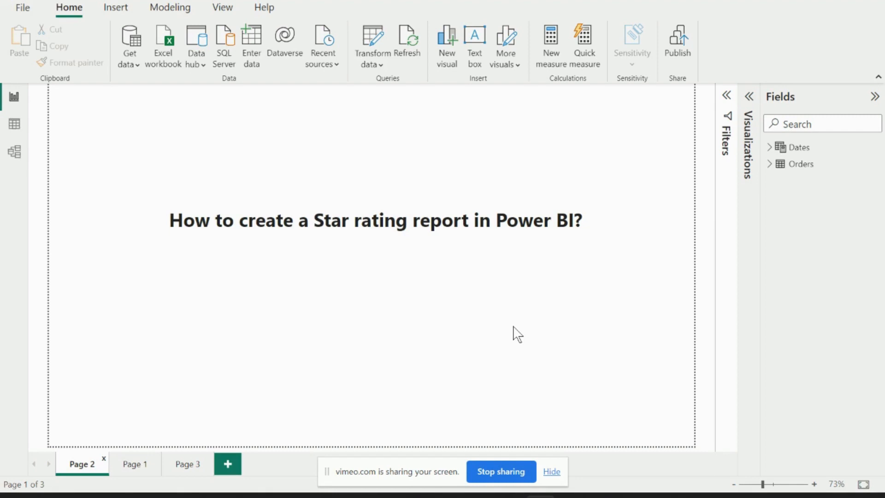
Examine the sub-category table with total sales and star-based Sales rating on Page 1
{"action": "left_click", "coordinate": [130, 467]}
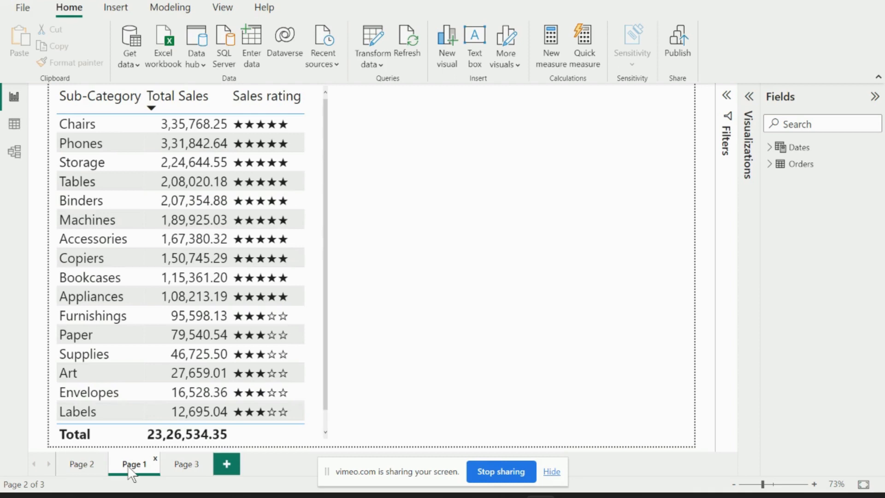
{"action": "left_click", "coordinate": [313, 149]}
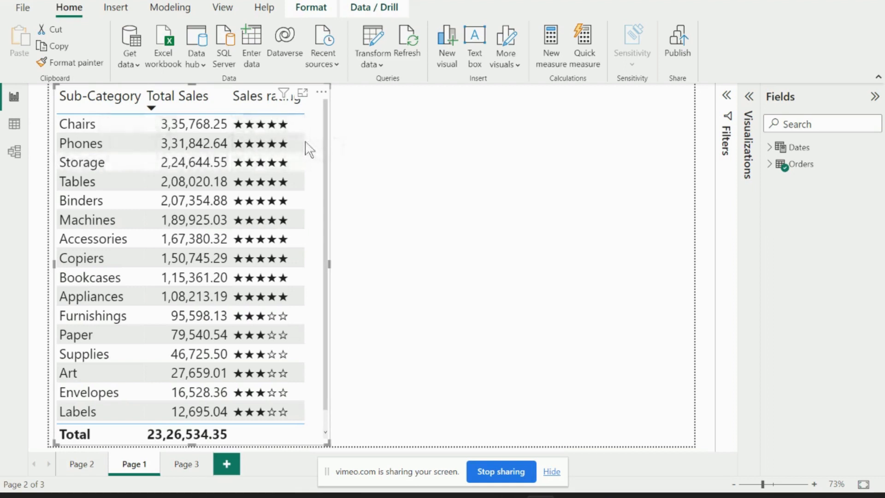
{"action": "left_click", "coordinate": [409, 132]}
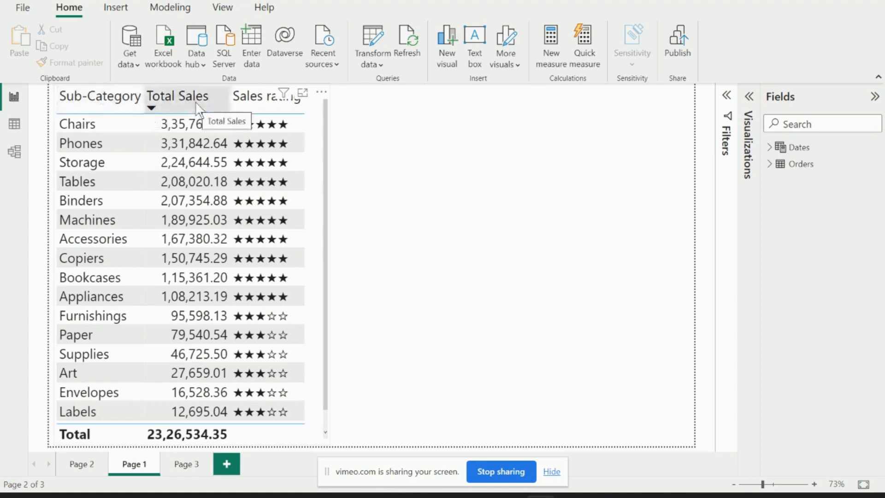
{"action": "mouse_move", "coordinate": [285, 93]}
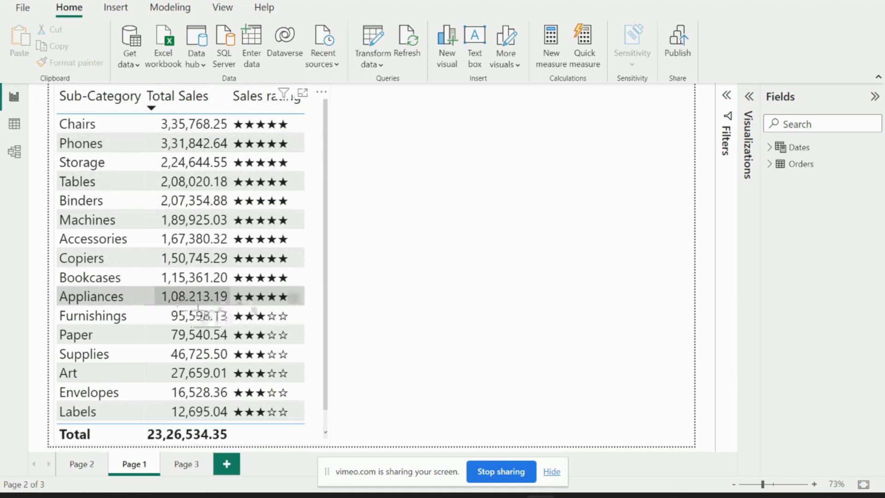
{"action": "scroll", "coordinate": [264, 305], "scroll_direction": "down", "scroll_amount": 1}
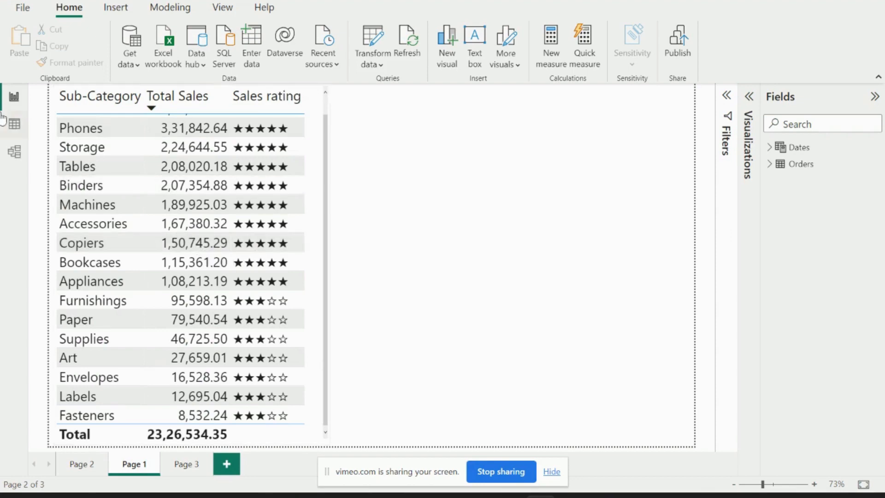
Add a calculated column named Filled Star to the Dates table with the formula UNICHAR(9733)
{"action": "left_click", "coordinate": [14, 125]}
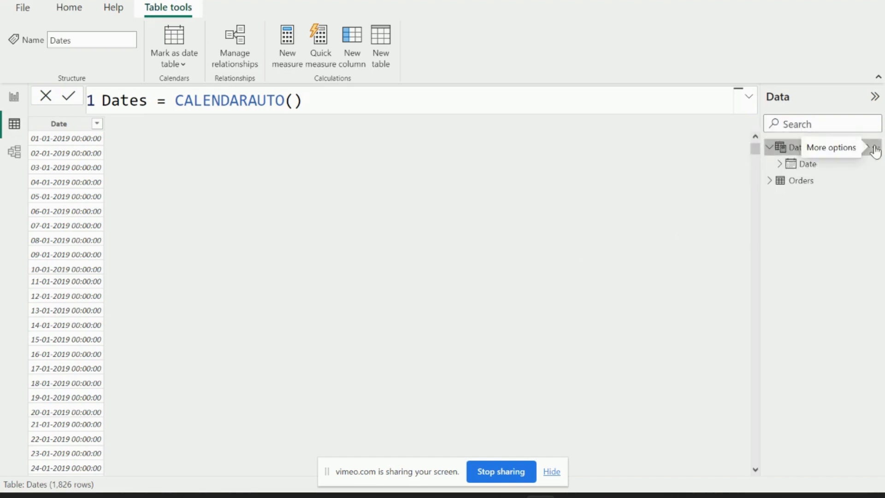
{"action": "left_click", "coordinate": [350, 44]}
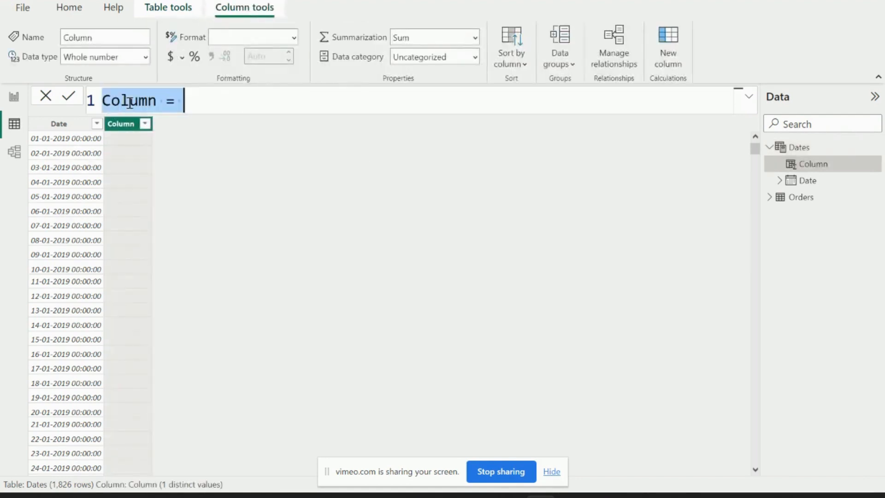
{"action": "left_click", "coordinate": [129, 102]}
{"action": "left_click_drag", "start_coordinate": [159, 100], "coordinate": [93, 105]}
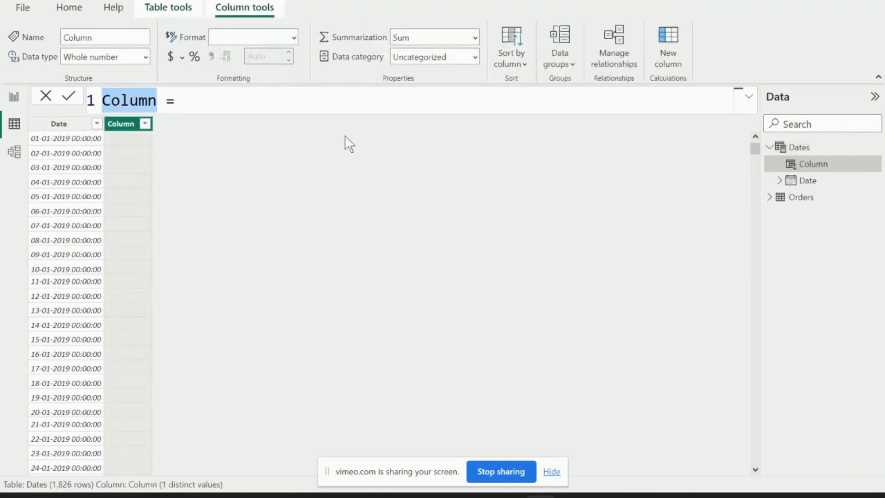
{"action": "type", "text": "Filled Star"}
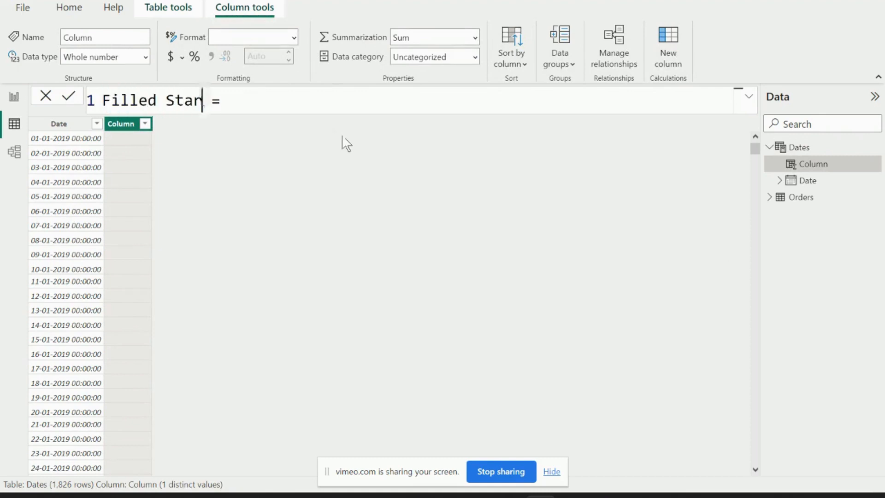
{"action": "left_click", "coordinate": [300, 103]}
{"action": "type", "text": "UNICHA"}
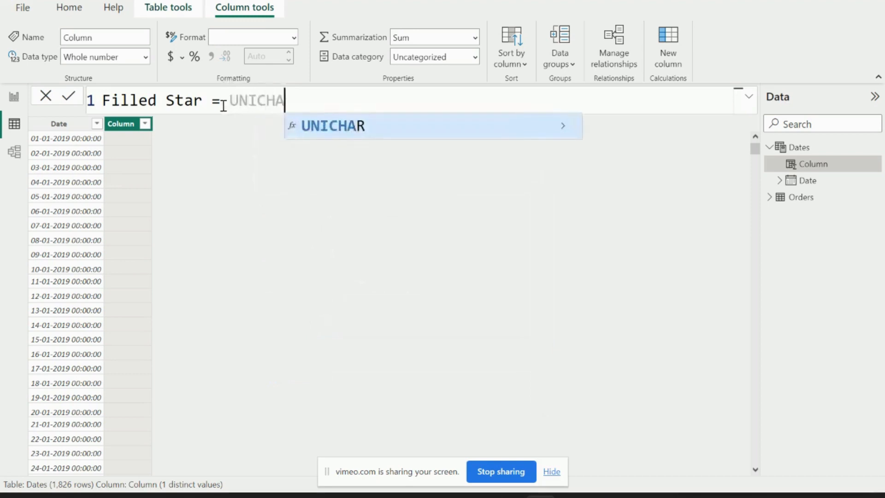
{"action": "type", "text": "R("}
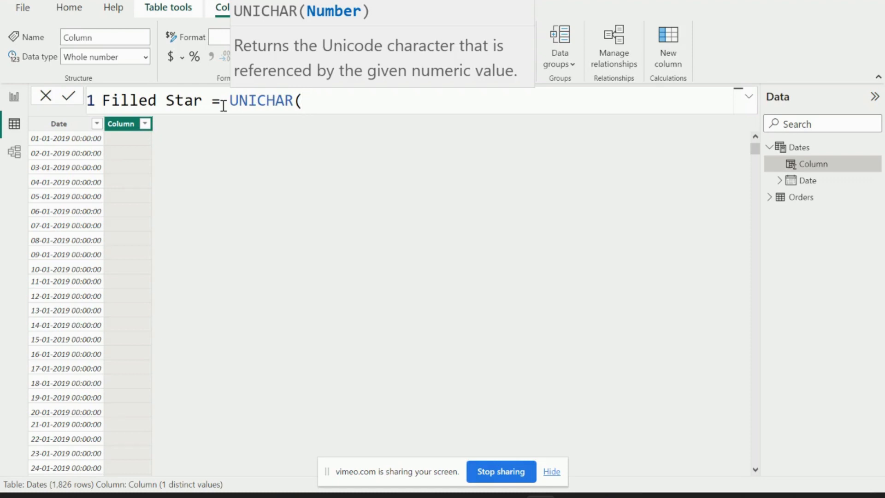
{"action": "type", "text": "9733)"}
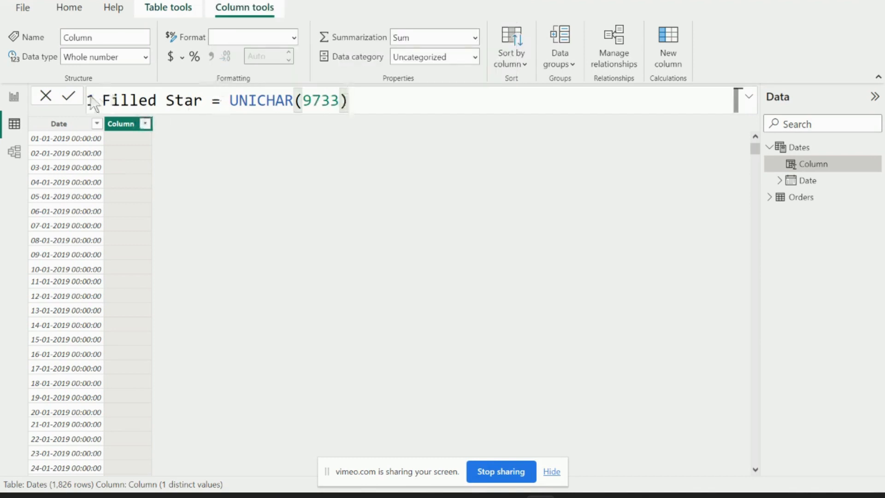
{"action": "left_click", "coordinate": [69, 96]}
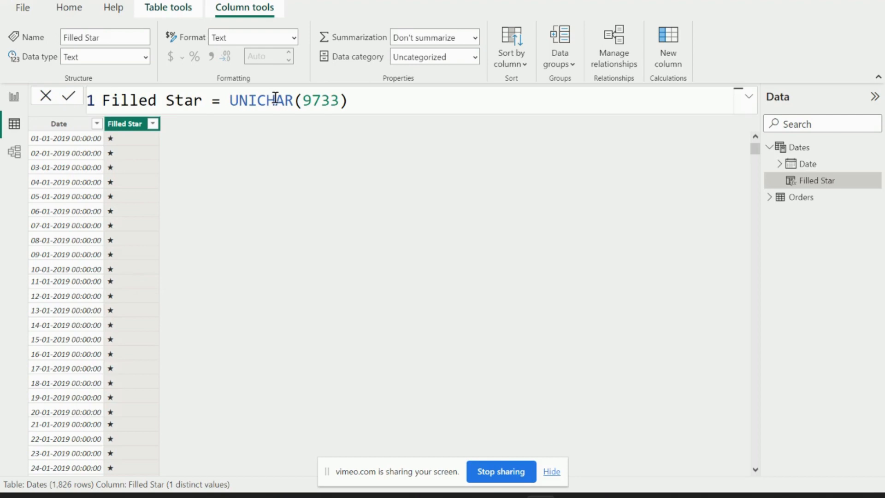
Add another calculated column named EMPTY STAR to the Dates table with the formula UNICHAR(9734)
{"action": "left_click", "coordinate": [13, 98]}
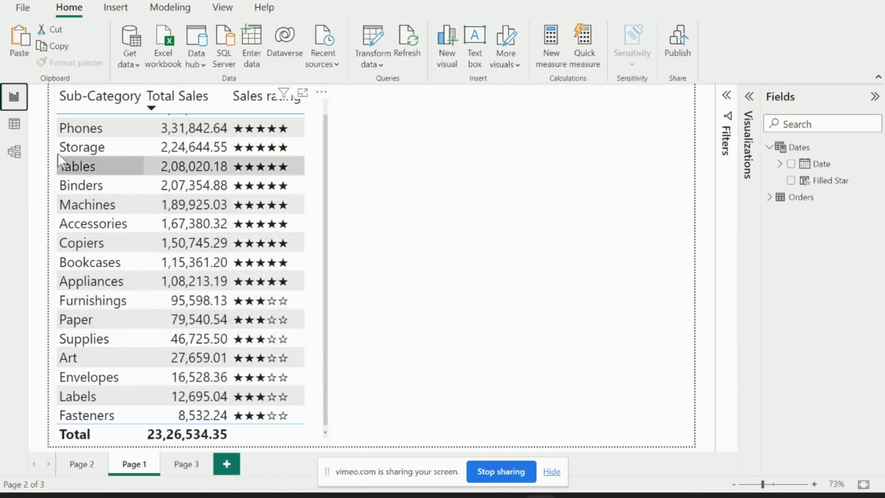
{"action": "left_click", "coordinate": [13, 127]}
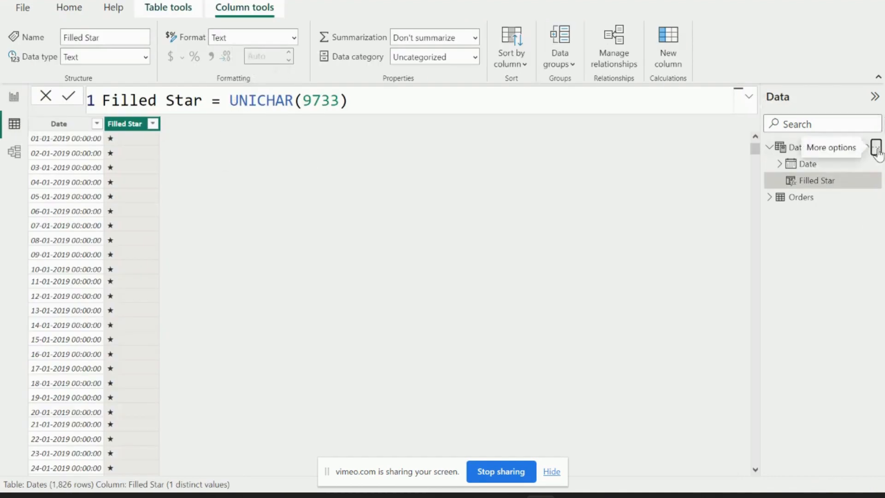
{"action": "left_click", "coordinate": [876, 147]}
{"action": "left_click", "coordinate": [806, 178]}
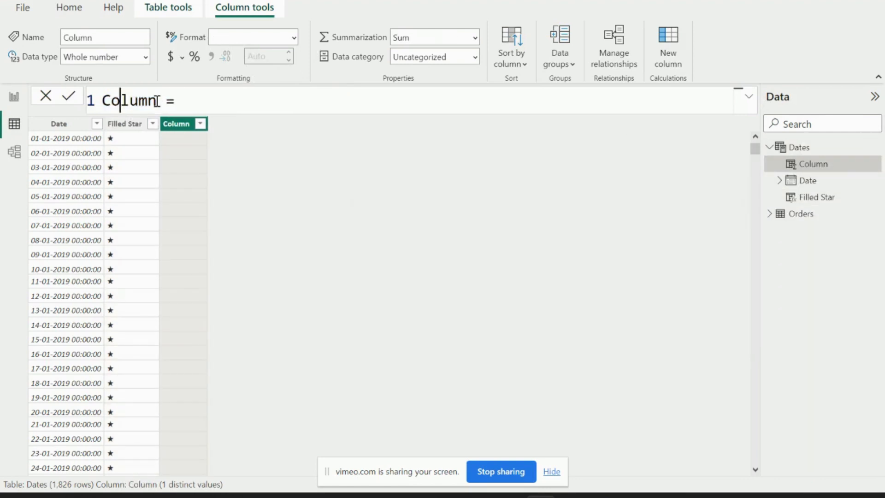
{"action": "double_click", "coordinate": [124, 100]}
{"action": "type", "text": "EM"}
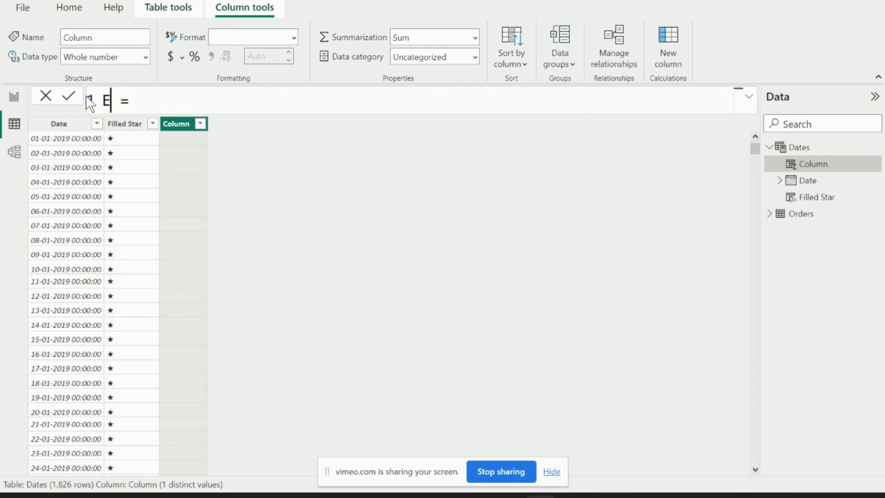
{"action": "type", "text": "PTY STATR"}
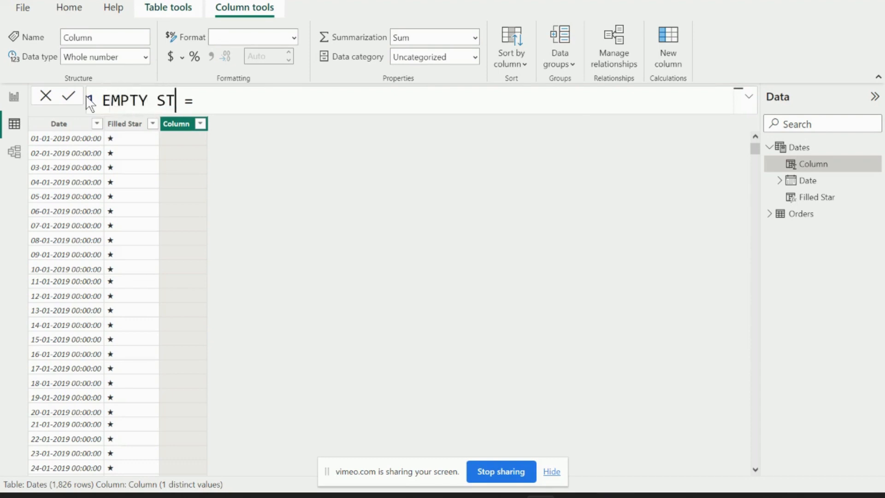
{"action": "key", "text": "BackSpace"}
{"action": "type", "text": "R"}
{"action": "key", "text": "End"}
{"action": "type", "text": "U"}
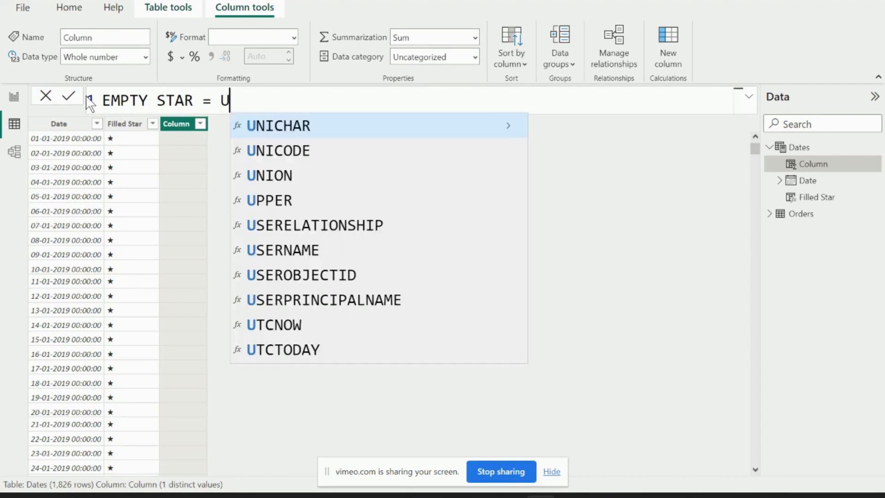
{"action": "type", "text": "NICHAR("}
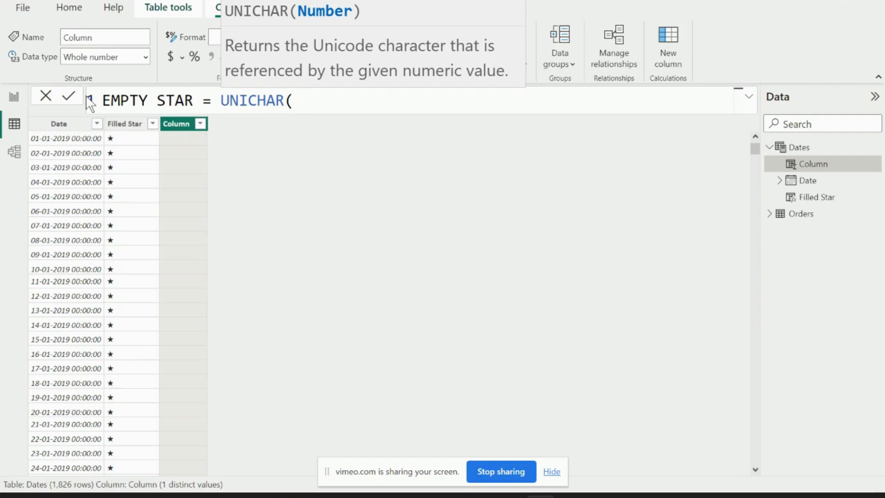
{"action": "type", "text": "9734)"}
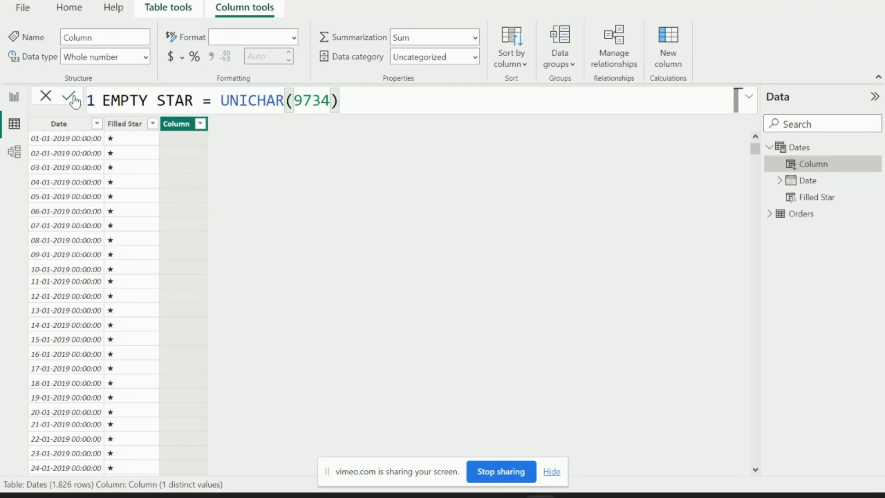
{"action": "left_click", "coordinate": [69, 97]}
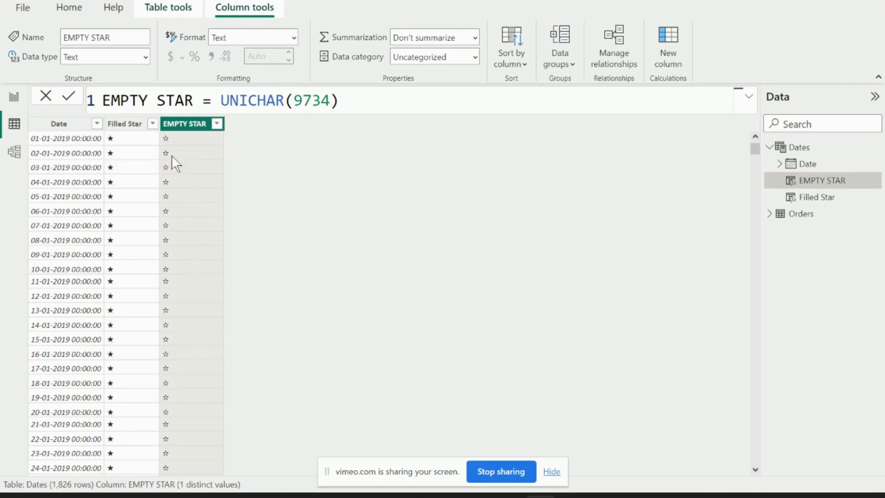
Compare the stars in the Page 1 Sales rating column with the two star columns of the Dates table
{"action": "left_click", "coordinate": [14, 96]}
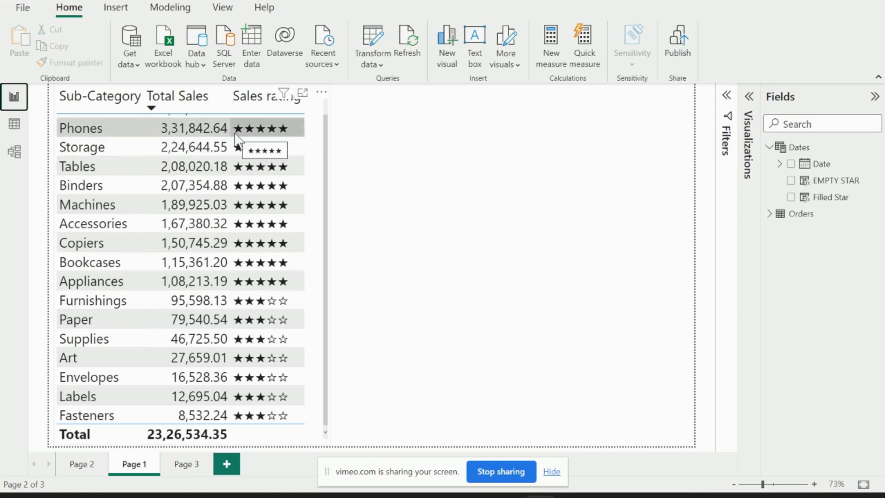
{"action": "left_click", "coordinate": [14, 125]}
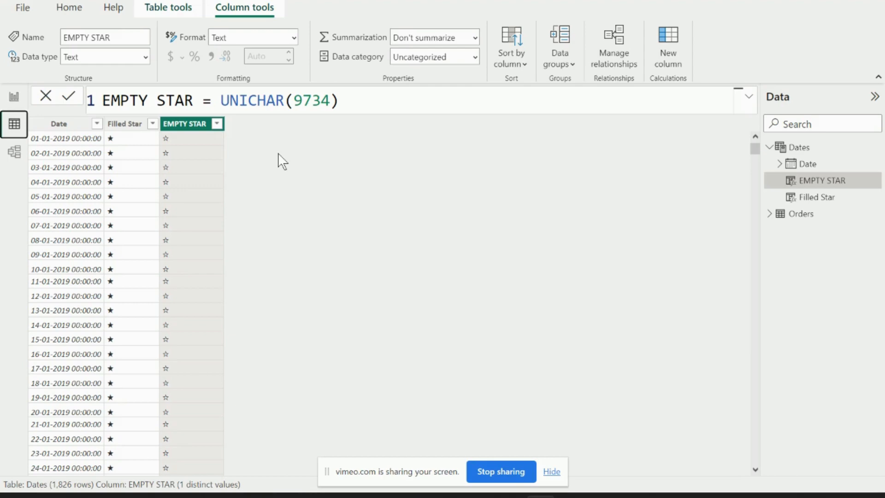
{"action": "left_click", "coordinate": [11, 94]}
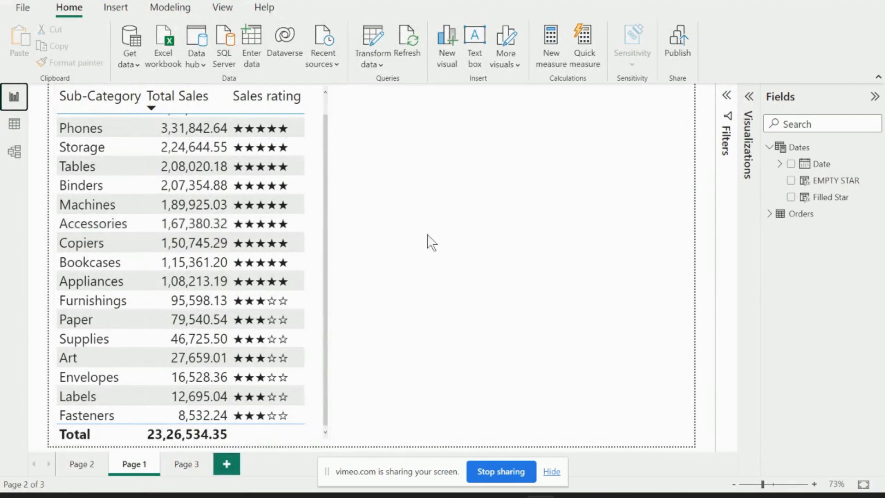
Create a table visual on Page 3 listing the Customer Name field from the Orders table
{"action": "left_click", "coordinate": [186, 470]}
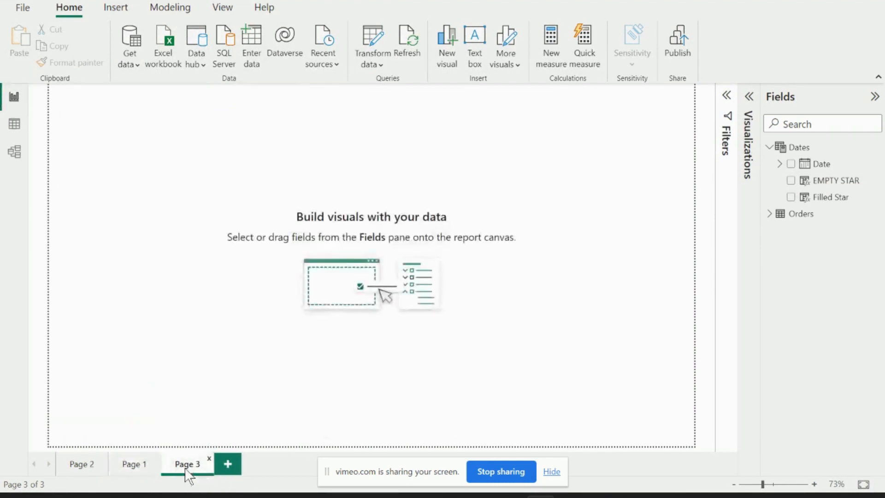
{"action": "left_click", "coordinate": [769, 148]}
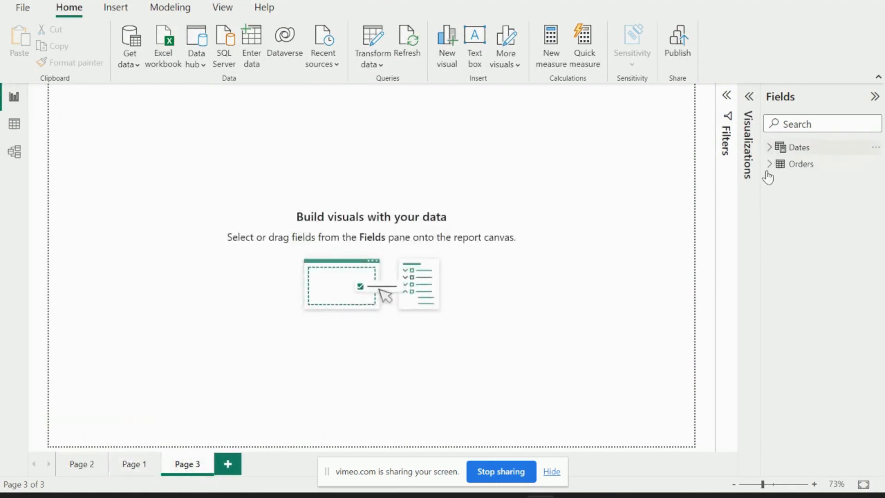
{"action": "left_click", "coordinate": [769, 169]}
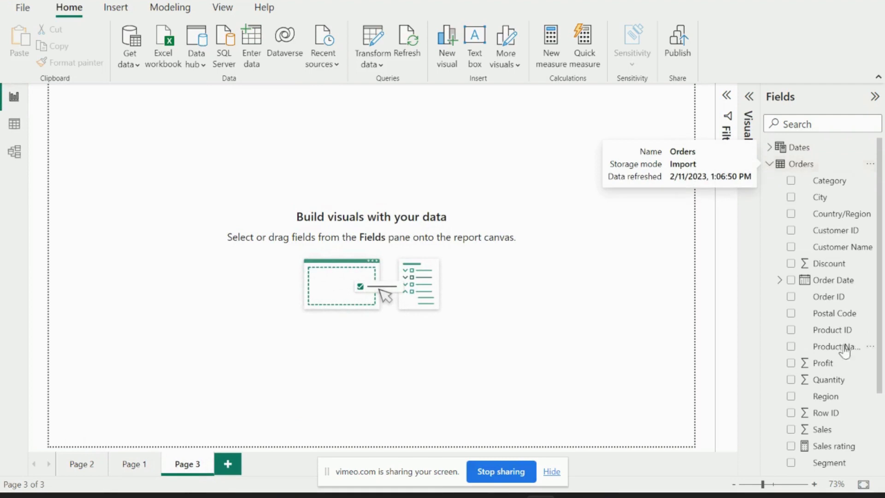
{"action": "scroll", "coordinate": [844, 347], "scroll_direction": "down", "scroll_amount": 3}
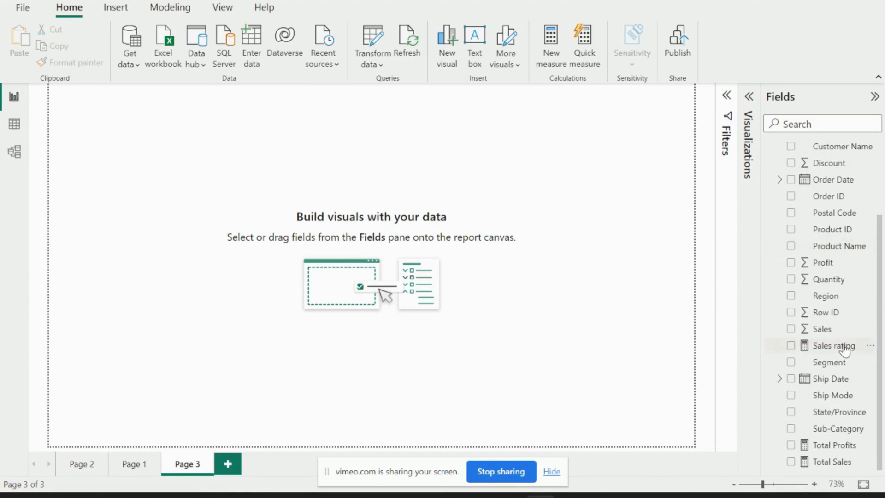
{"action": "scroll", "coordinate": [844, 347], "scroll_direction": "up", "scroll_amount": 3}
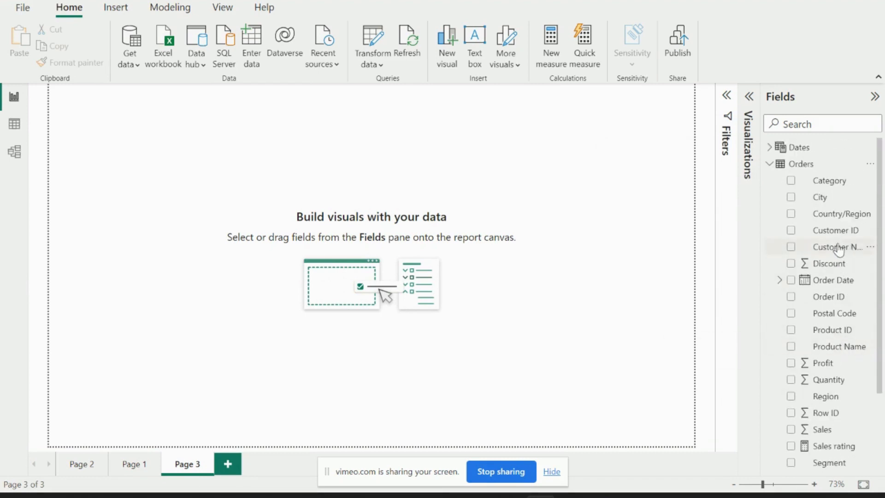
{"action": "left_click", "coordinate": [791, 247]}
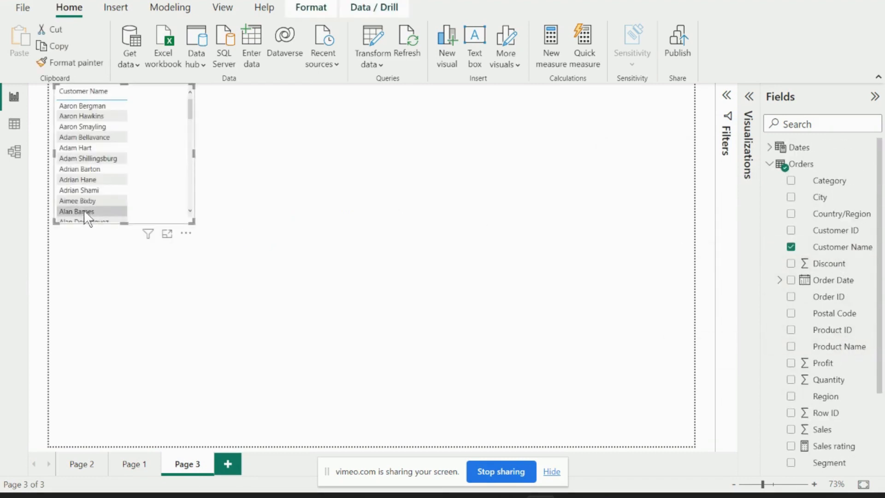
Enlarge the Customer Name table and reposition it in the left half of the report page
{"action": "left_click_drag", "start_coordinate": [255, 288], "coordinate": [345, 430]}
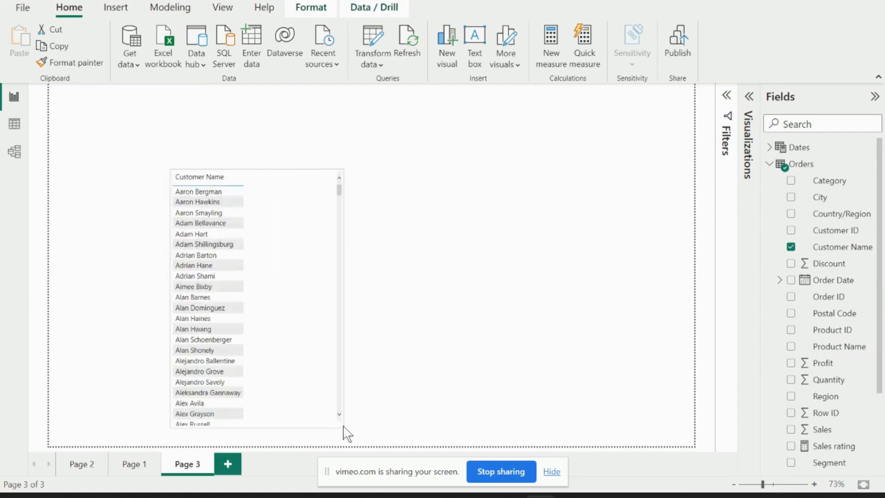
{"action": "left_click_drag", "start_coordinate": [329, 149], "coordinate": [322, 100]}
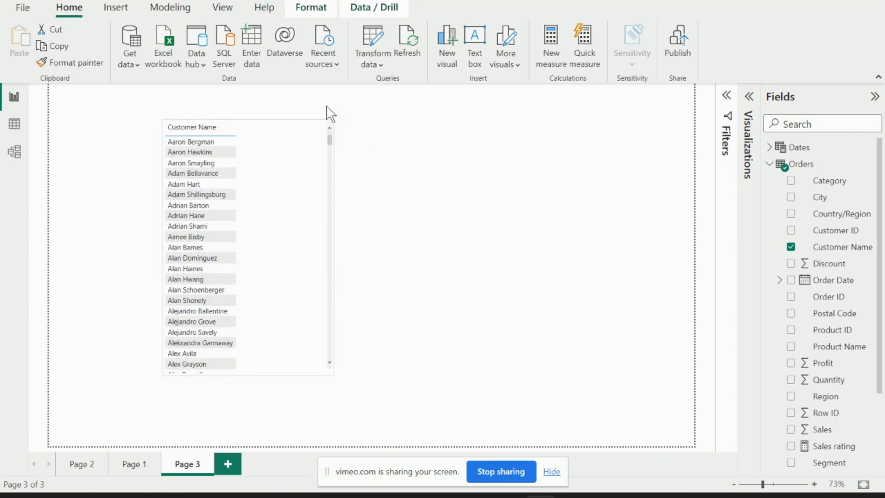
{"action": "scroll", "coordinate": [849, 312], "scroll_direction": "down", "scroll_amount": 3}
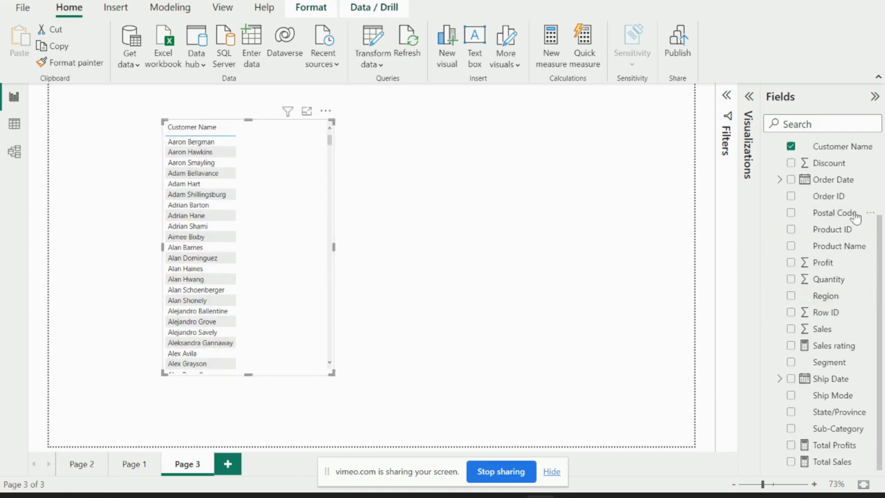
{"action": "scroll", "coordinate": [816, 300], "scroll_direction": "up", "scroll_amount": 3}
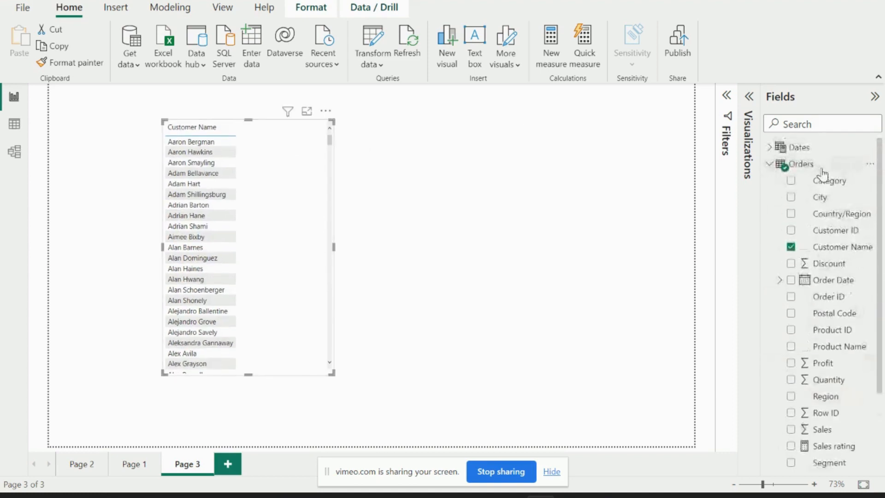
Check the default summarization options of the Sales field in the Orders table
{"action": "scroll", "coordinate": [836, 339], "scroll_direction": "down", "scroll_amount": 1}
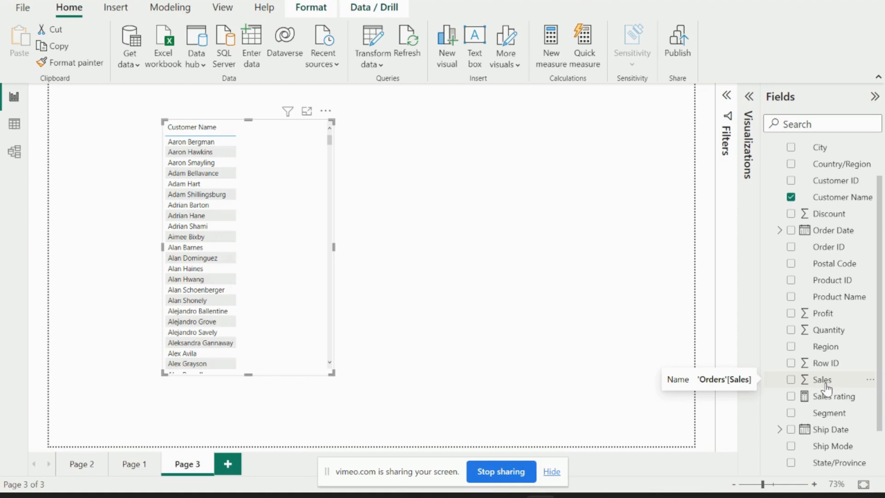
{"action": "left_click", "coordinate": [823, 380]}
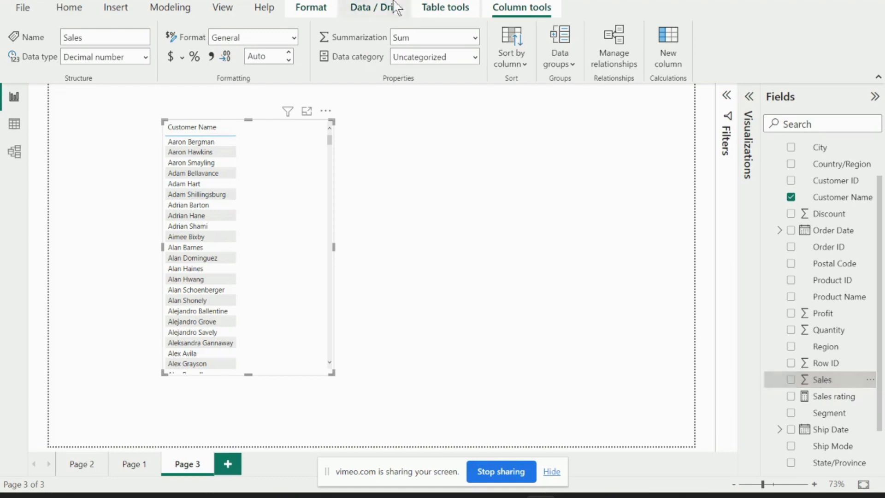
{"action": "left_click", "coordinate": [475, 35]}
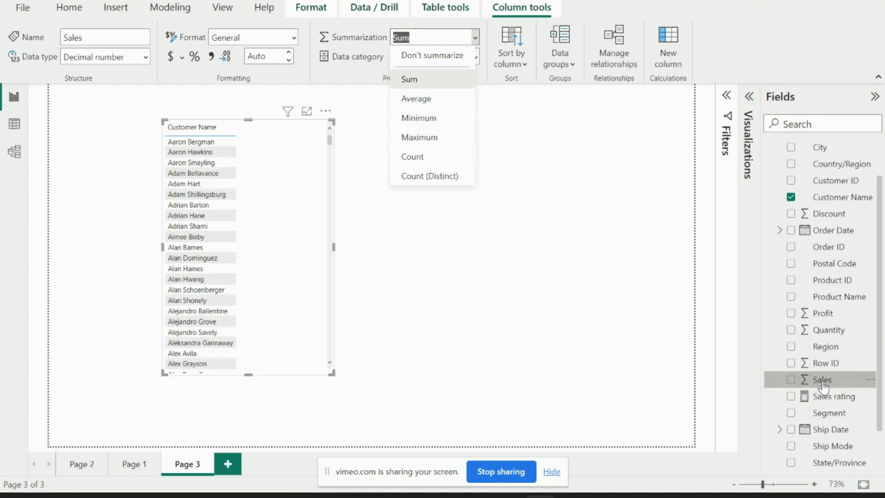
{"action": "left_click", "coordinate": [660, 295]}
{"action": "left_click", "coordinate": [278, 246]}
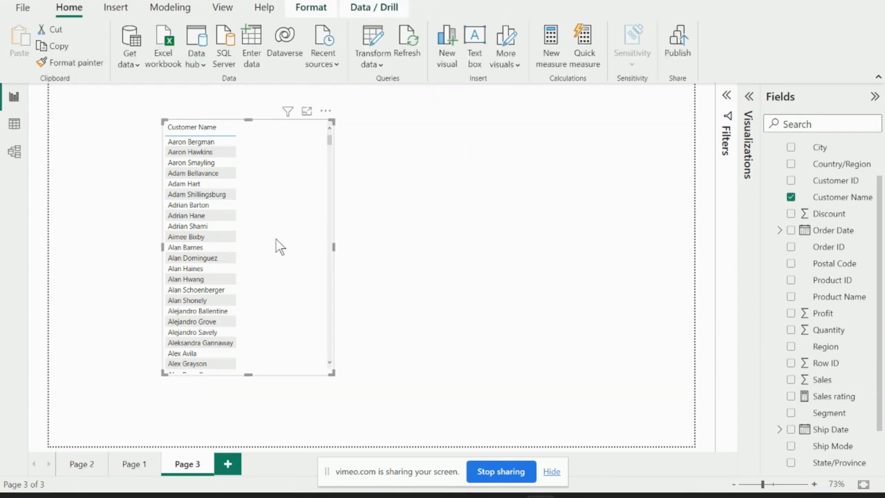
Review the formula of the Total Sales measure and add that measure to the Customer Name table
{"action": "scroll", "coordinate": [843, 369], "scroll_direction": "down", "scroll_amount": 1}
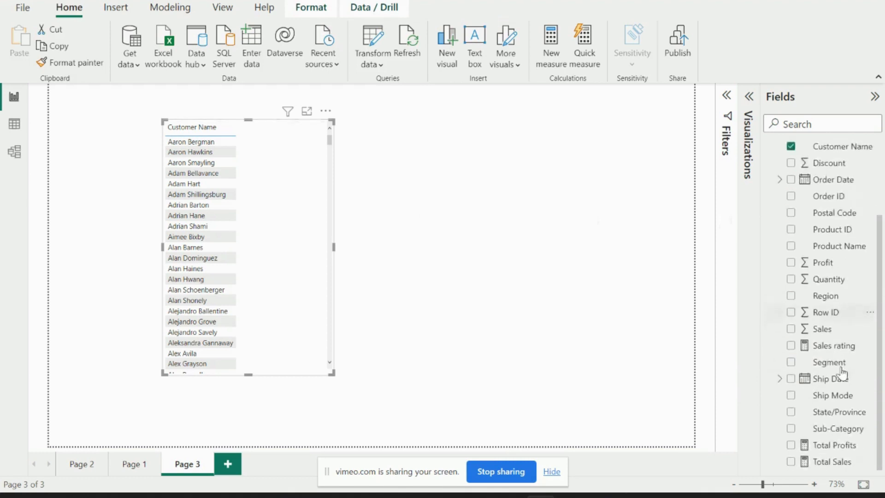
{"action": "left_click", "coordinate": [824, 463]}
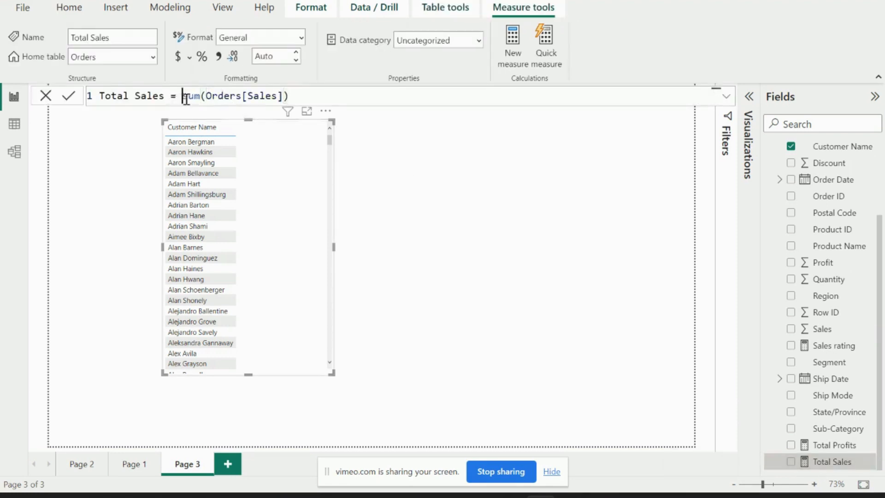
{"action": "left_click_drag", "start_coordinate": [183, 96], "coordinate": [199, 99]}
{"action": "left_click", "coordinate": [792, 463]}
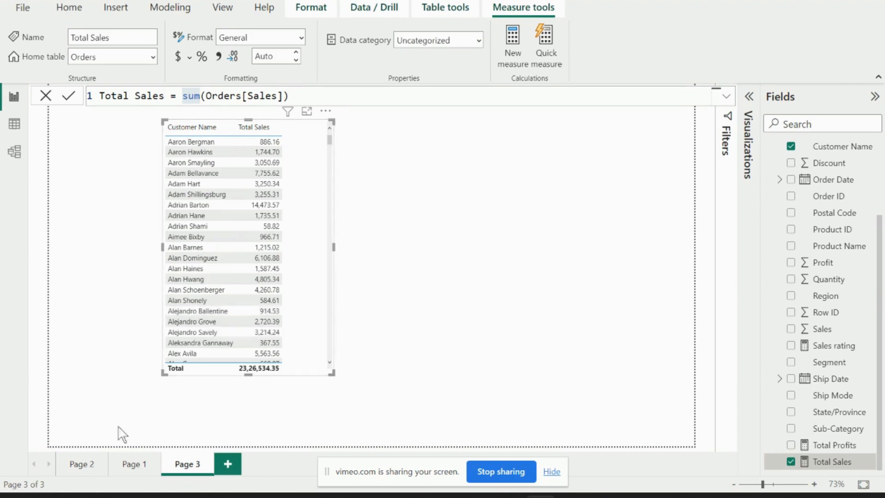
Copy the formatting of the Page 1 Sub-Category table onto the Customer Name table on Page 3 with Format painter
{"action": "left_click", "coordinate": [121, 469]}
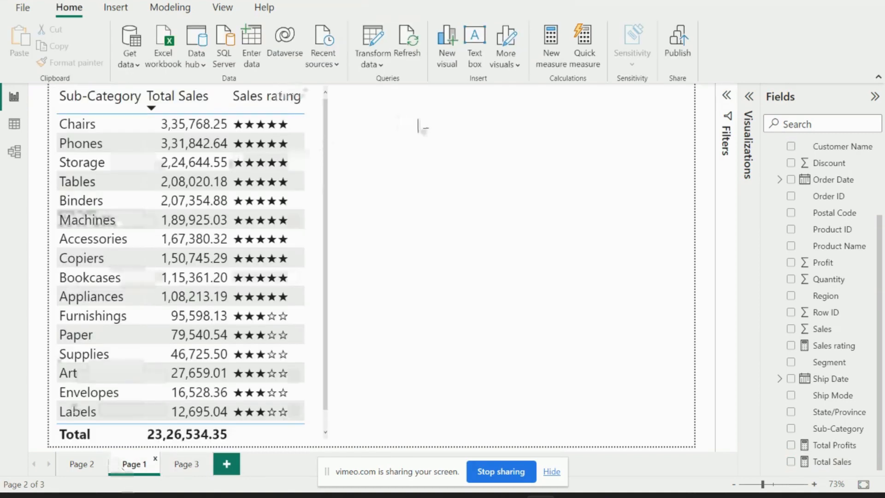
{"action": "left_click", "coordinate": [318, 112]}
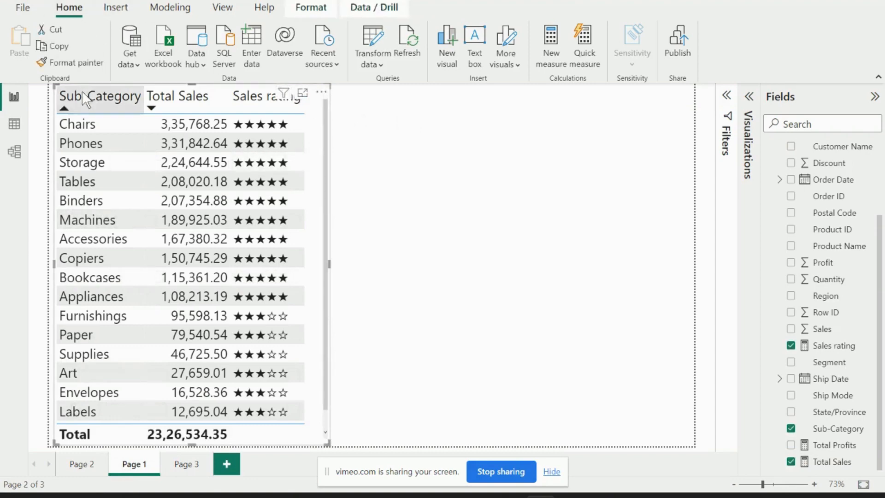
{"action": "left_click", "coordinate": [64, 63]}
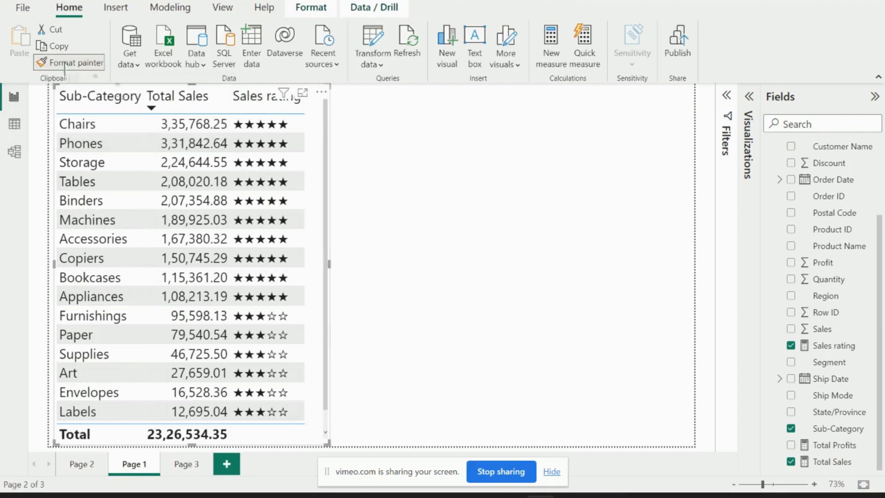
{"action": "left_click", "coordinate": [184, 465]}
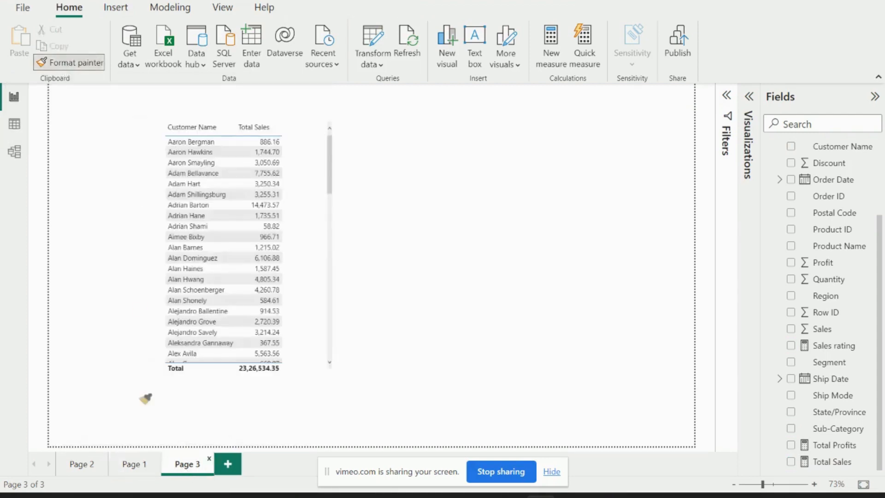
{"action": "left_click", "coordinate": [304, 147]}
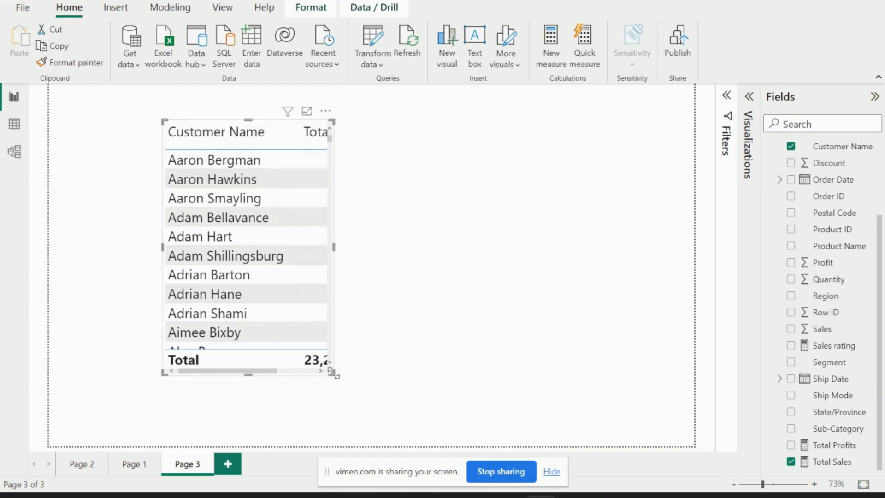
Enlarge the Customer Name table and move it up and to the left so it fills the page height
{"action": "left_click_drag", "start_coordinate": [332, 373], "coordinate": [477, 445]}
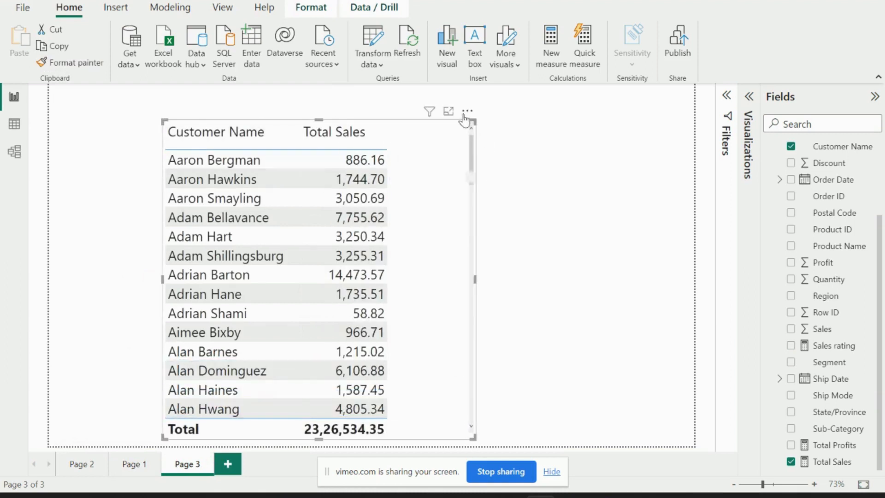
{"action": "left_click_drag", "start_coordinate": [464, 113], "coordinate": [425, 89]}
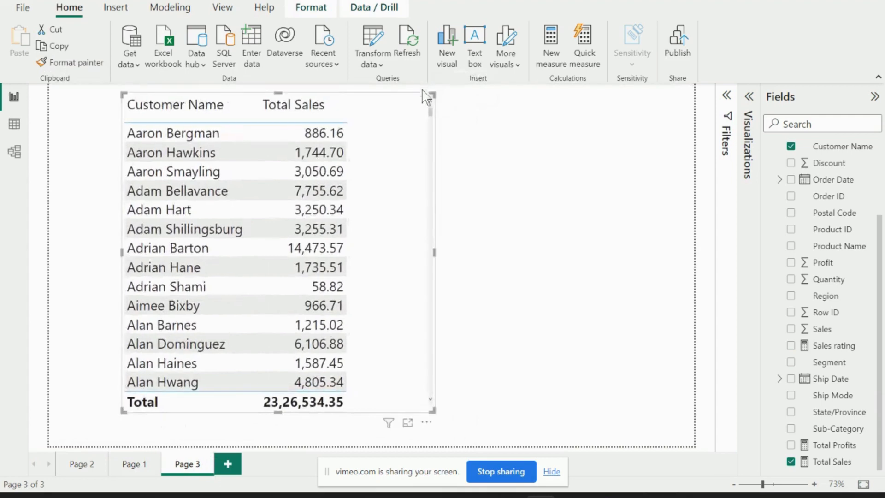
{"action": "left_click_drag", "start_coordinate": [429, 411], "coordinate": [475, 450]}
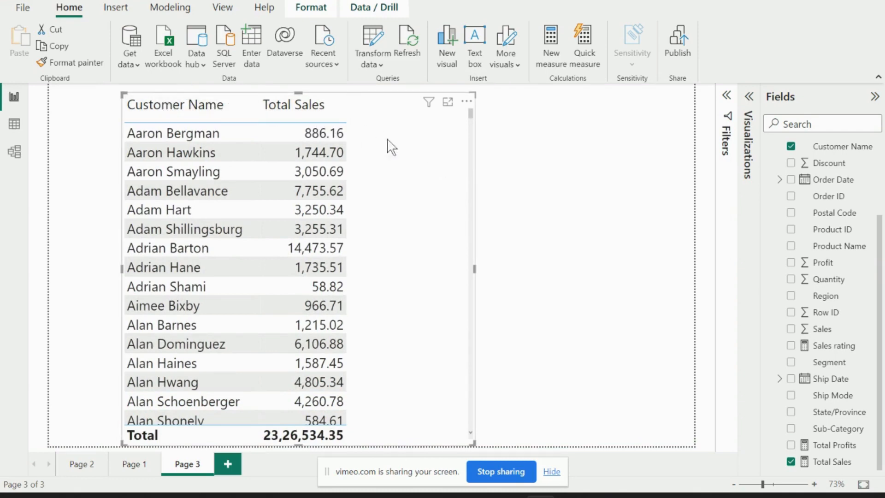
Sort the customer table by Total Sales in descending order and look through the sales values
{"action": "left_click", "coordinate": [273, 121]}
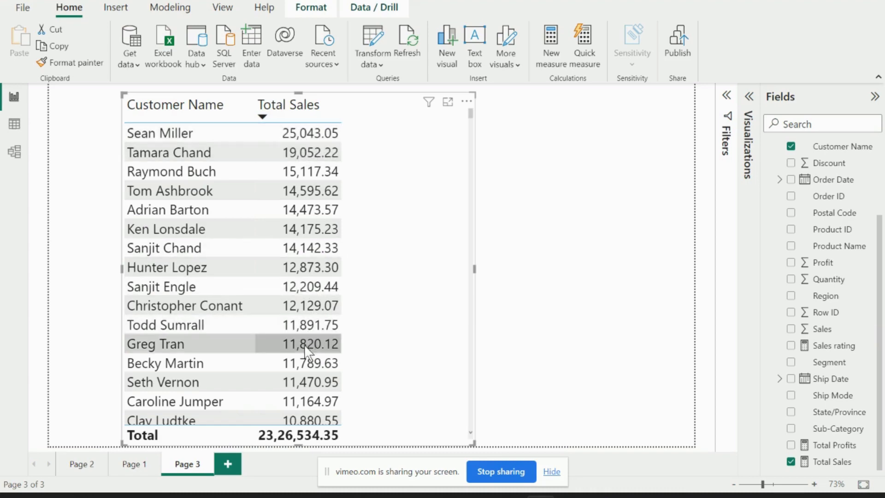
{"action": "scroll", "coordinate": [357, 308], "scroll_direction": "down", "scroll_amount": 3}
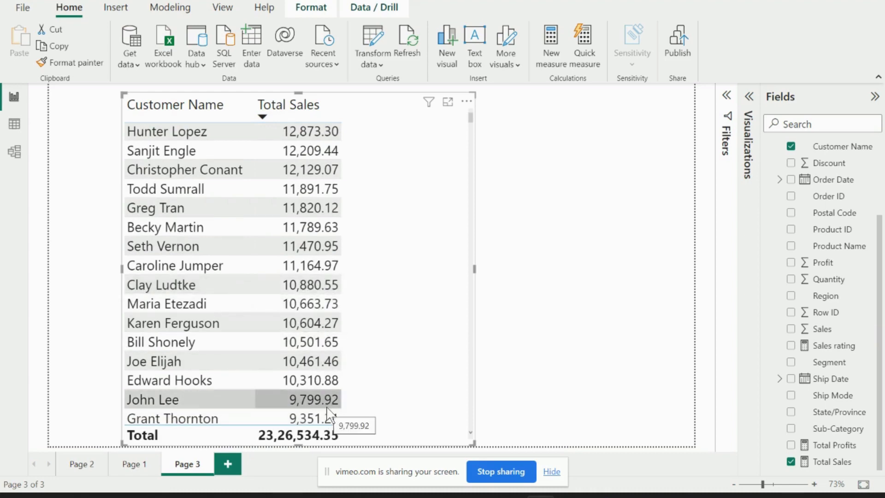
{"action": "scroll", "coordinate": [332, 407], "scroll_direction": "up", "scroll_amount": 3}
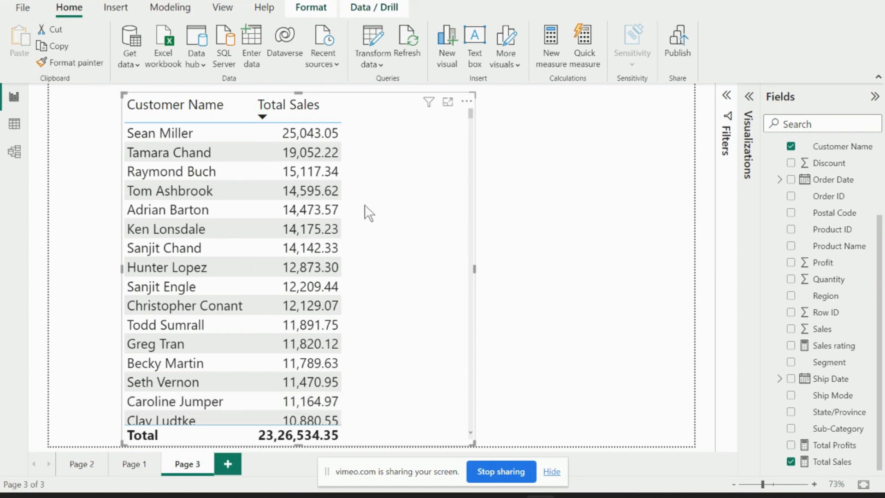
Create a new measure in the Orders table and name it Sales Star KPI
{"action": "scroll", "coordinate": [830, 261], "scroll_direction": "up", "scroll_amount": 3}
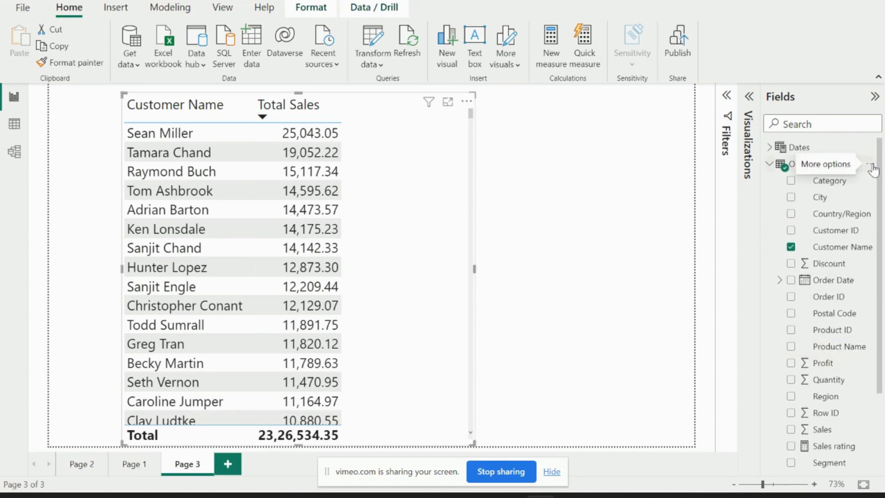
{"action": "left_click", "coordinate": [873, 168]}
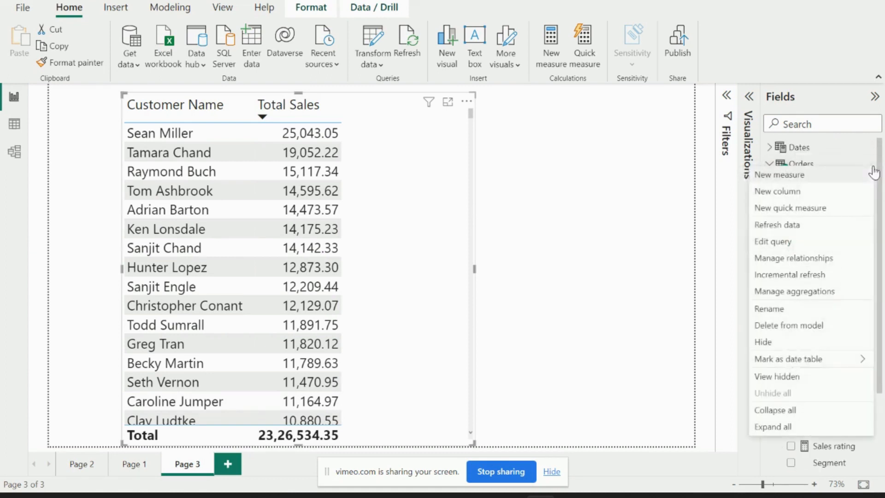
{"action": "left_click", "coordinate": [793, 176]}
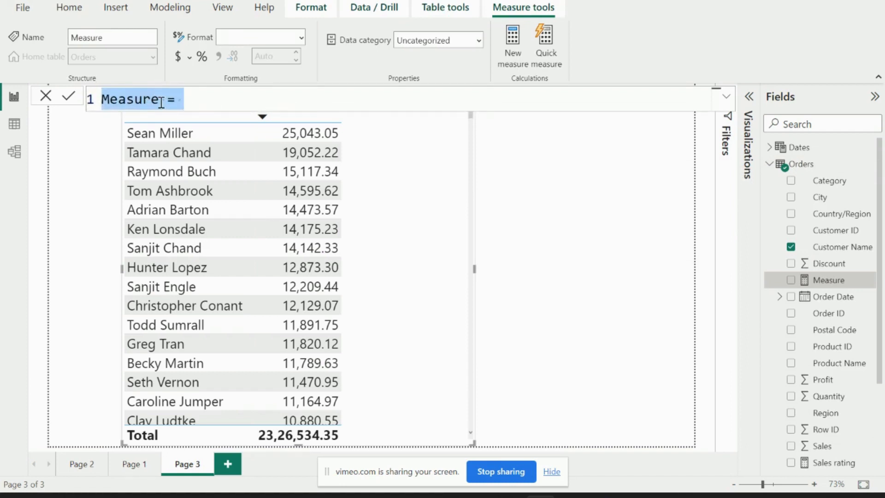
{"action": "double_click", "coordinate": [159, 100]}
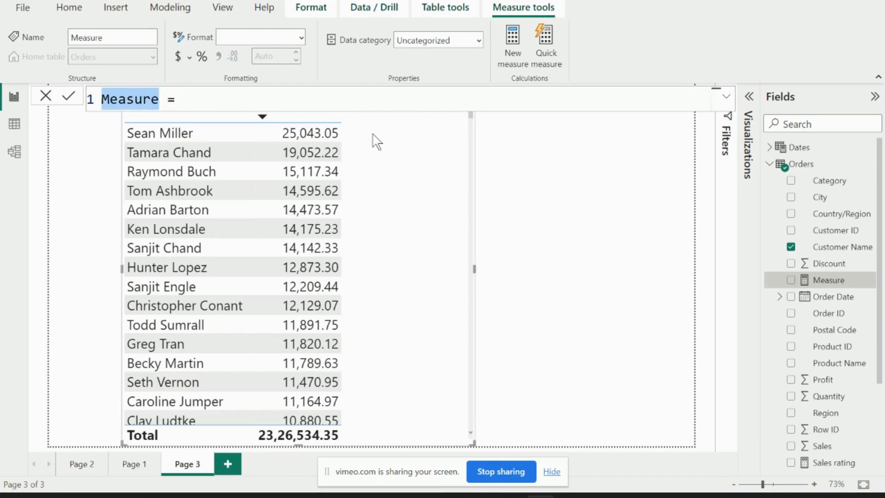
{"action": "type", "text": "sALES"}
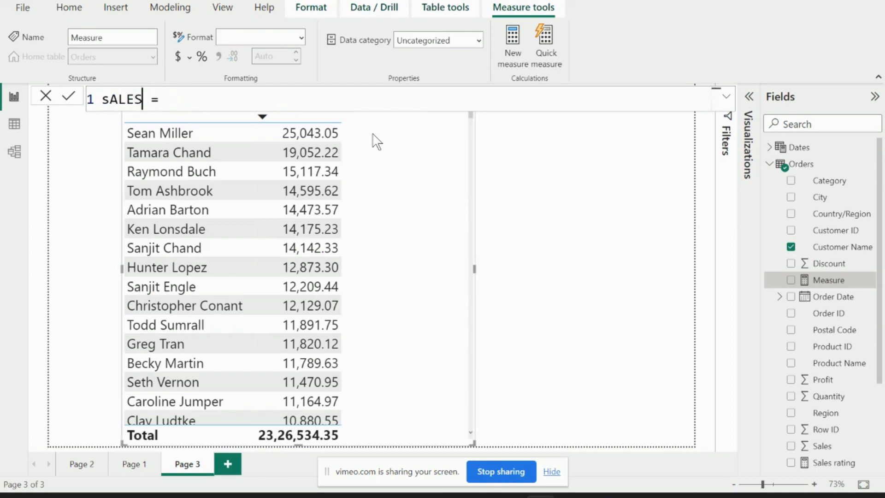
{"action": "key", "text": "BackSpace"}
{"action": "key", "text": "BackSpace"}
{"action": "key", "text": "BackSpace"}
{"action": "key", "text": "BackSpace"}
{"action": "key", "text": "BackSpace"}
{"action": "type", "text": "Sa"}
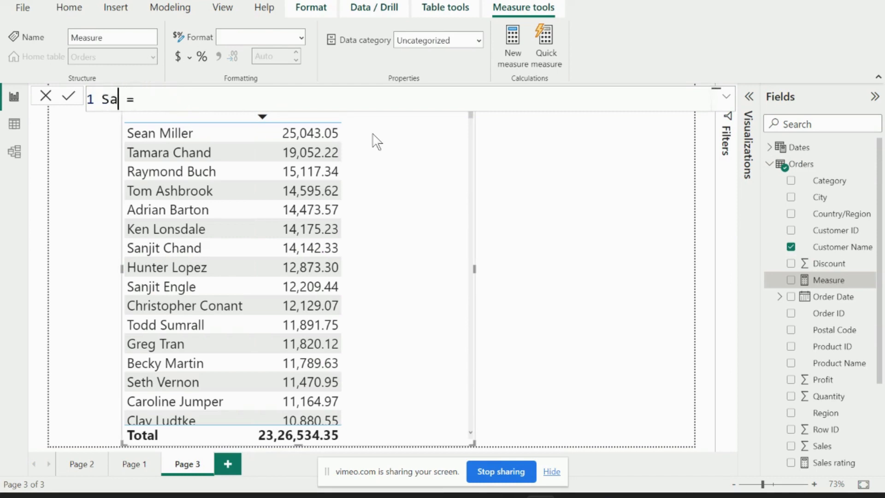
{"action": "type", "text": "les Star"}
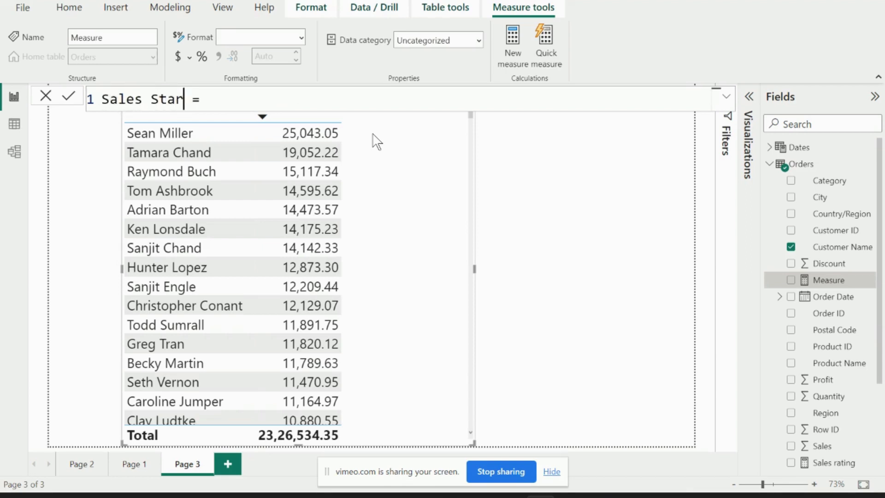
{"action": "type", "text": " KPI"}
{"action": "left_click", "coordinate": [245, 95]}
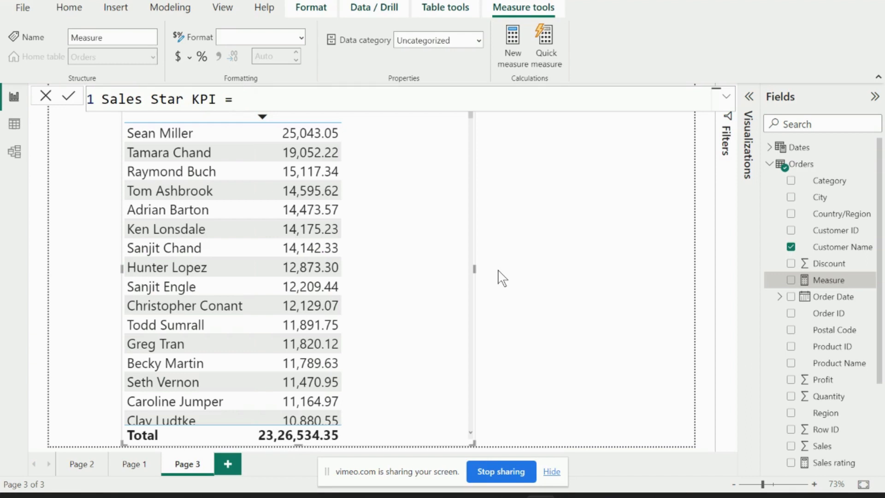
Begin the Sales Star KPI formula with an IF function testing whether [Total Sales] is greater than 11000
{"action": "type", "text": "IF"}
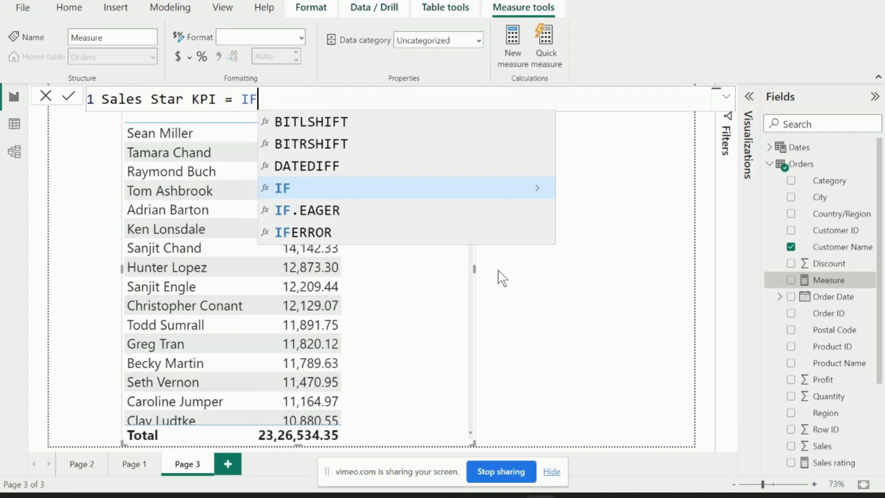
{"action": "type", "text": "("}
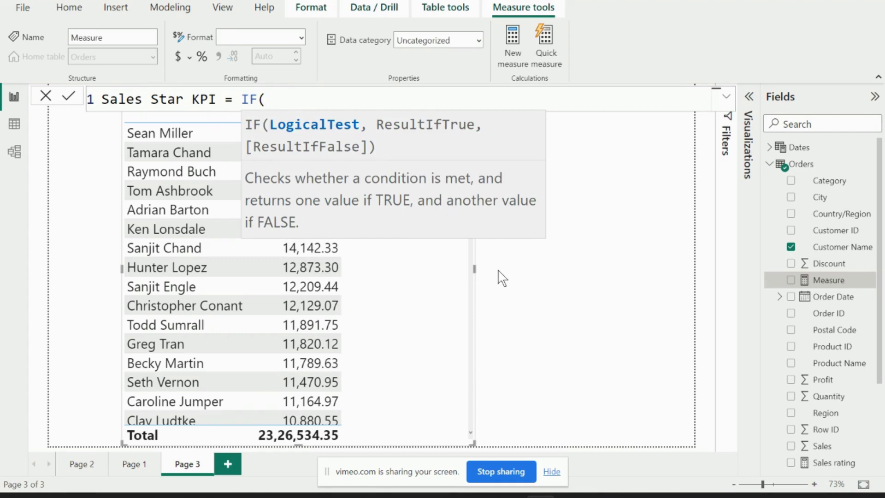
{"action": "type", "text": "TOTAL"}
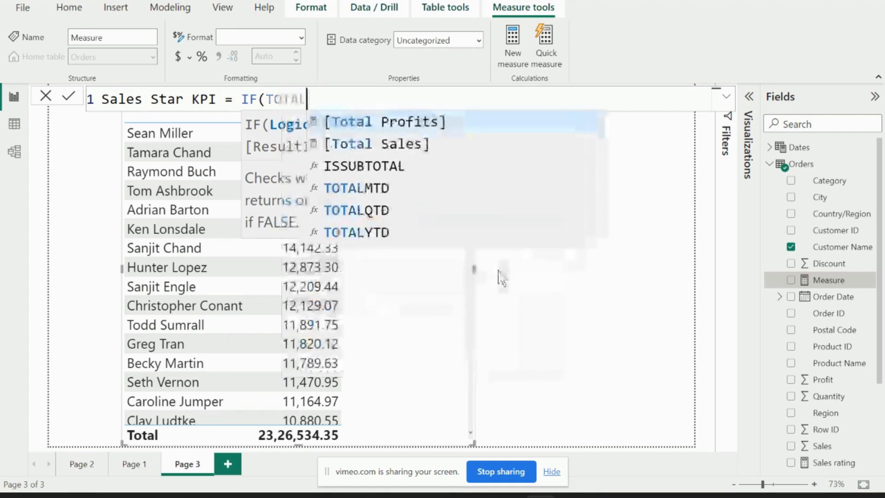
{"action": "key", "text": "Down"}
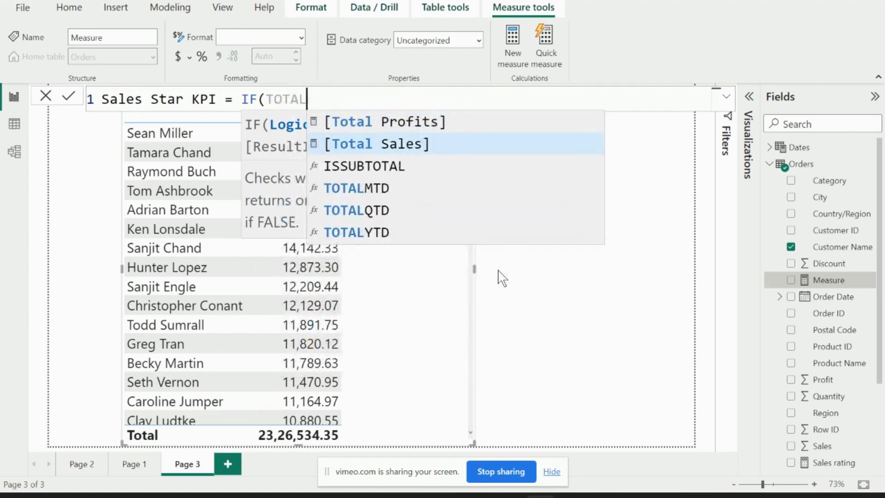
{"action": "key", "text": "Tab"}
{"action": "type", "text": ">"}
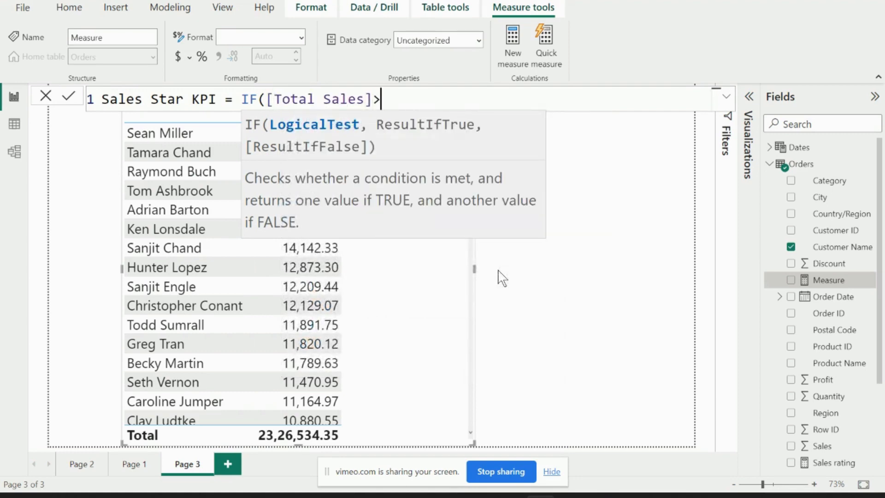
{"action": "type", "text": "11"}
{"action": "type", "text": "000"}
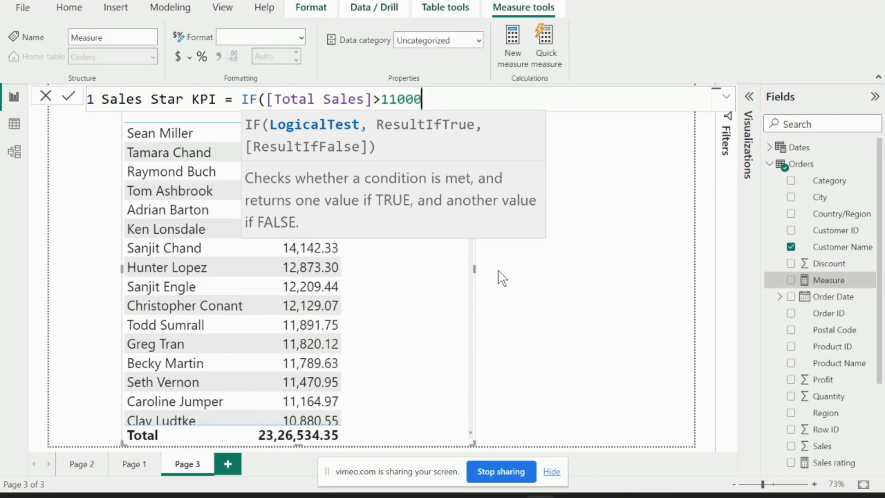
Return the star character UNICHAR(9733) as the result when the >11000 condition is true
{"action": "type", "text": ","}
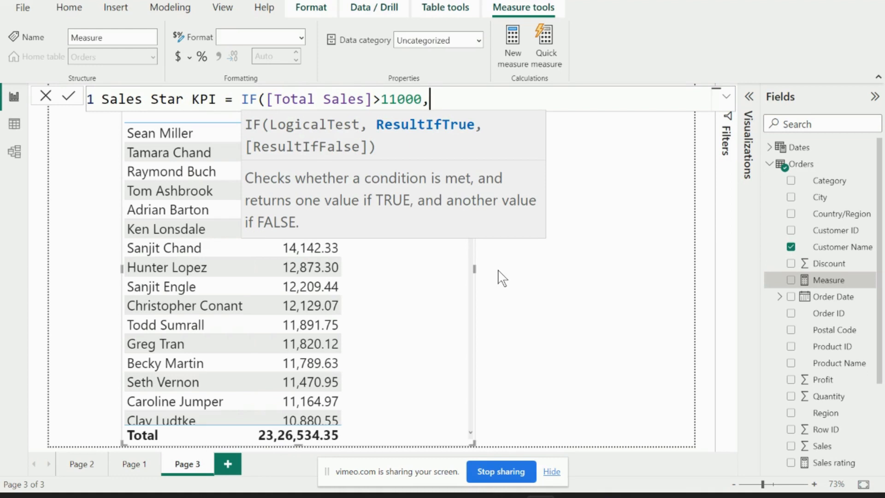
{"action": "type", "text": "UNICHAR"}
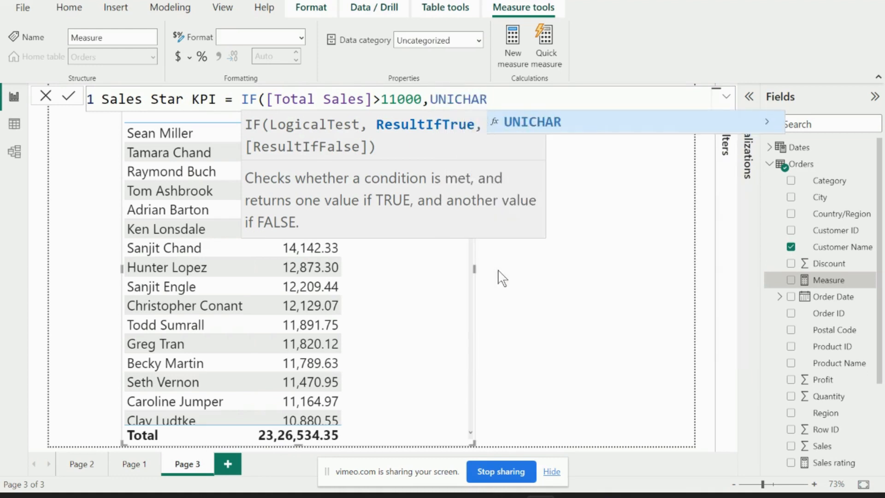
{"action": "type", "text": "("}
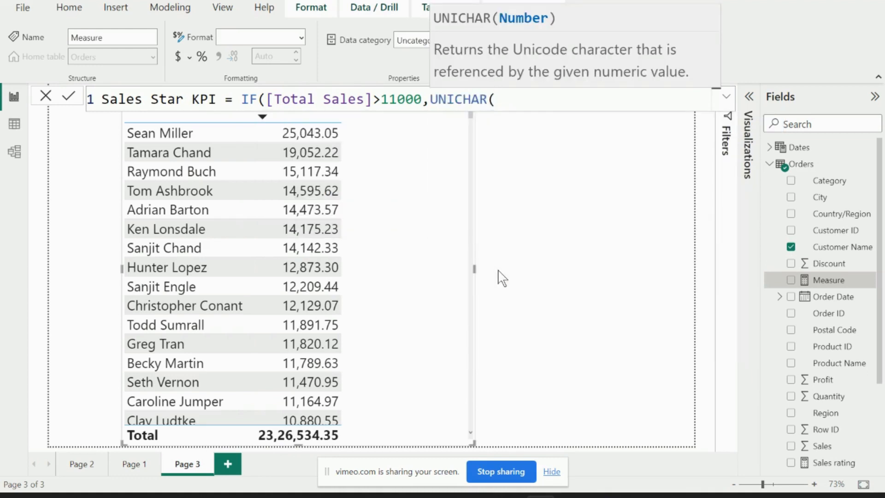
{"action": "type", "text": "9733)"}
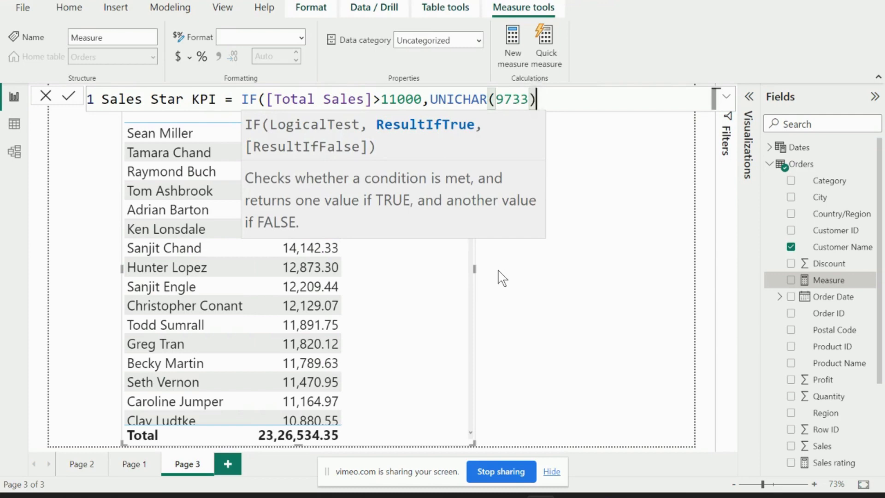
{"action": "type", "text": ","}
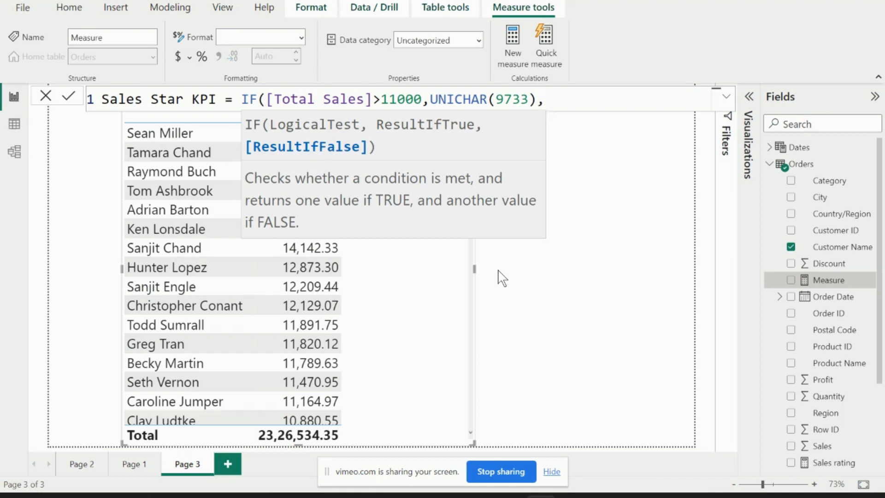
Add a nested IF on a new line that returns UNICHAR(9733) when [Total Sales] is less than 7000
{"action": "key", "text": "shift+Return"}
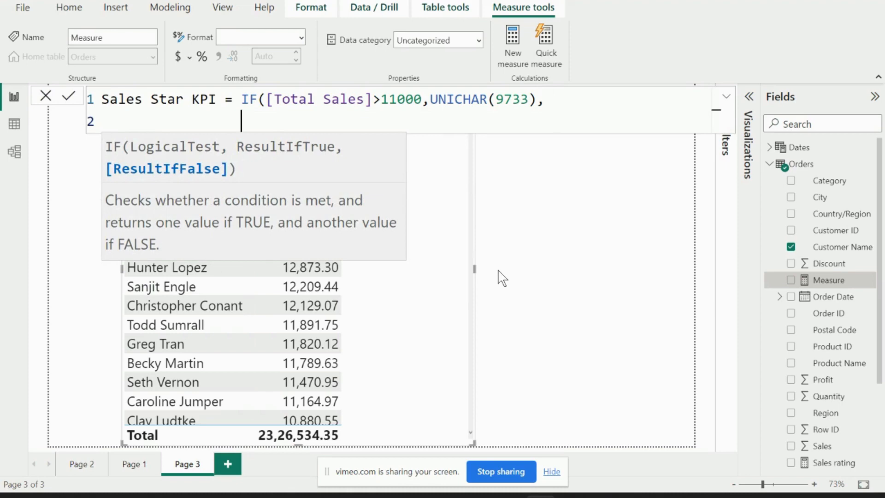
{"action": "type", "text": "IF("}
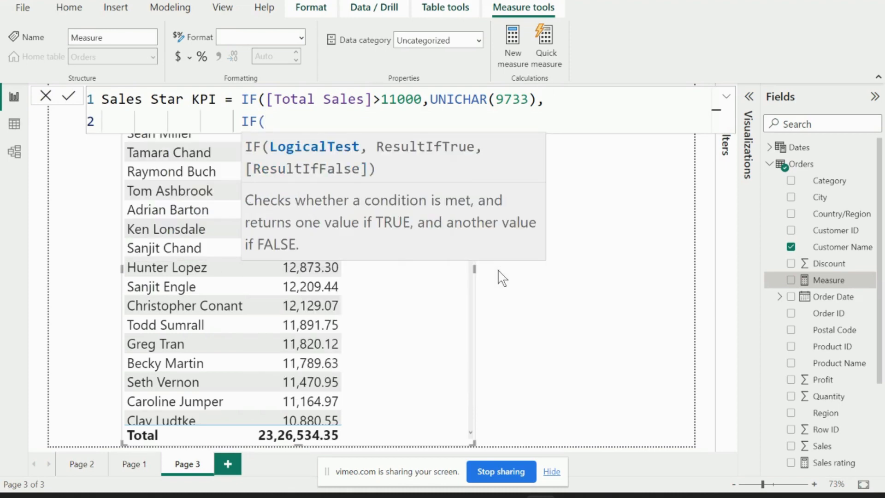
{"action": "type", "text": "TOTAL"}
{"action": "key", "text": "Tab"}
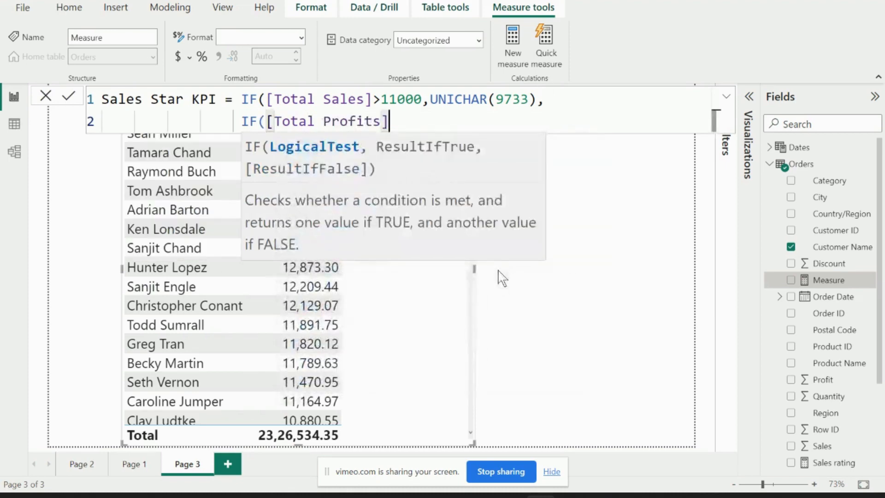
{"action": "key", "text": "BackSpace"}
{"action": "key", "text": "BackSpace"}
{"action": "key", "text": "BackSpace"}
{"action": "key", "text": "BackSpace"}
{"action": "key", "text": "BackSpace"}
{"action": "key", "text": "BackSpace"}
{"action": "key", "text": "BackSpace"}
{"action": "key", "text": "BackSpace"}
{"action": "type", "text": "SA"}
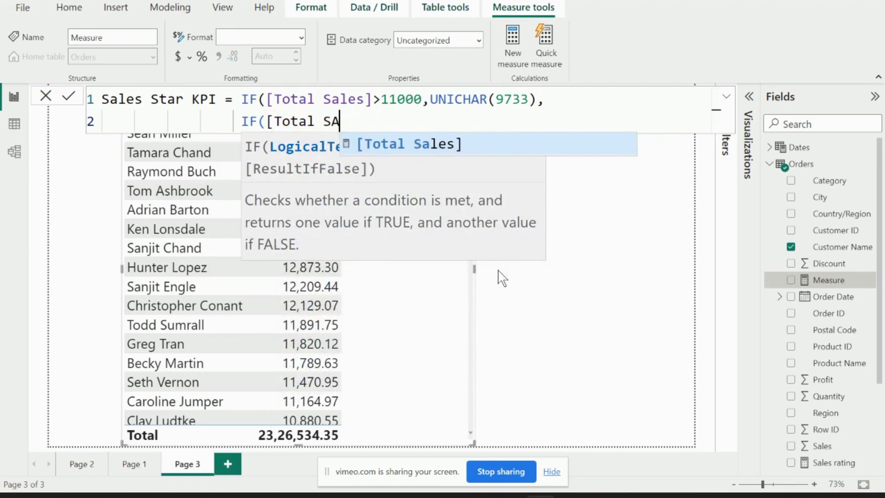
{"action": "key", "text": "Tab"}
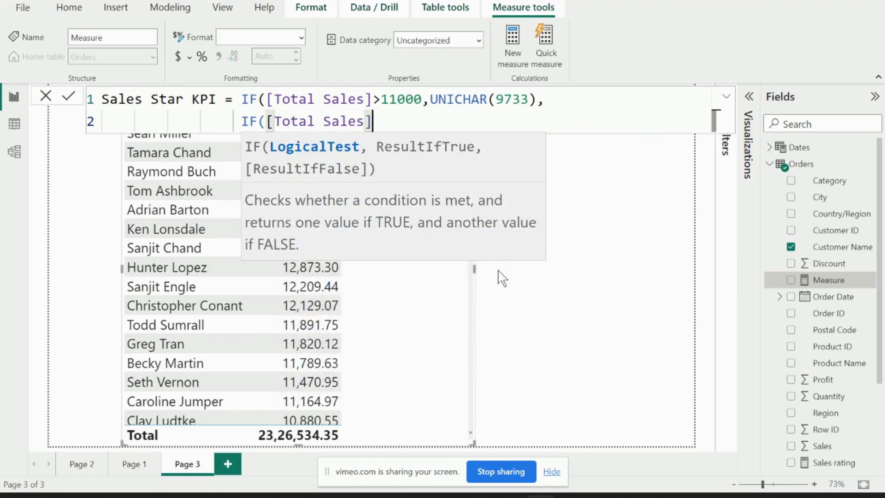
{"action": "type", "text": "<"}
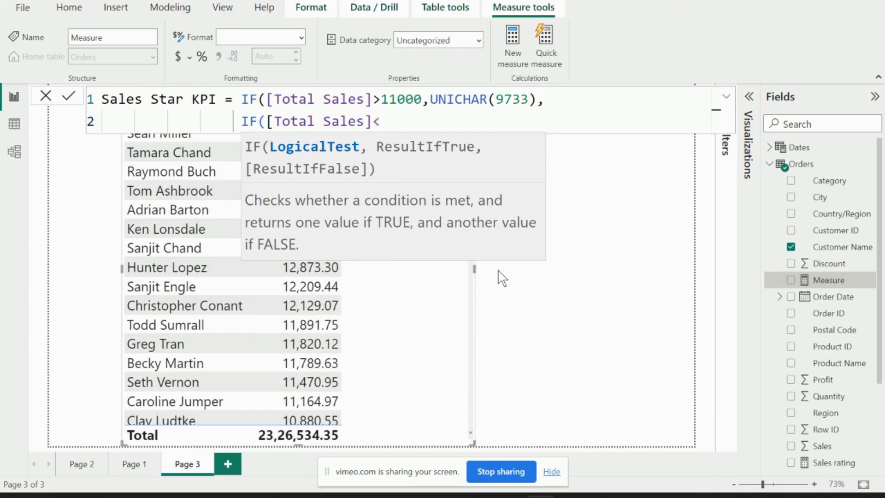
{"action": "type", "text": "7000,UNICHAR"}
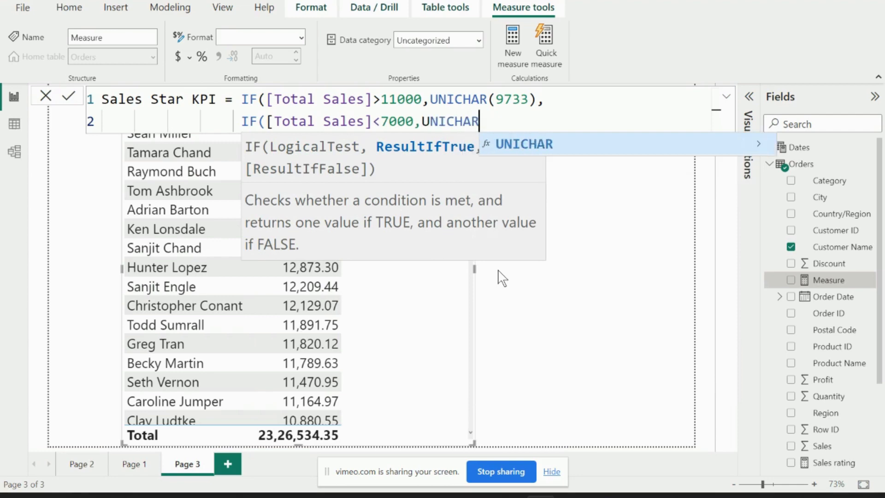
{"action": "type", "text": "(9733)"}
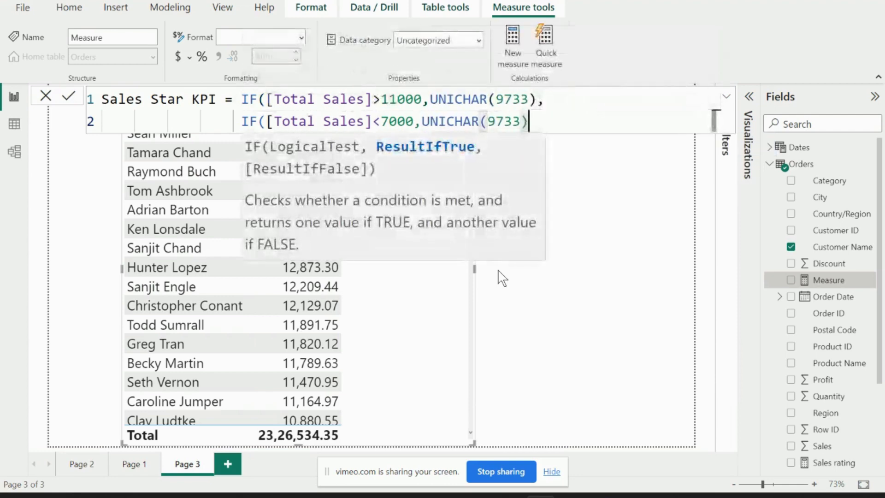
{"action": "type", "text": ","}
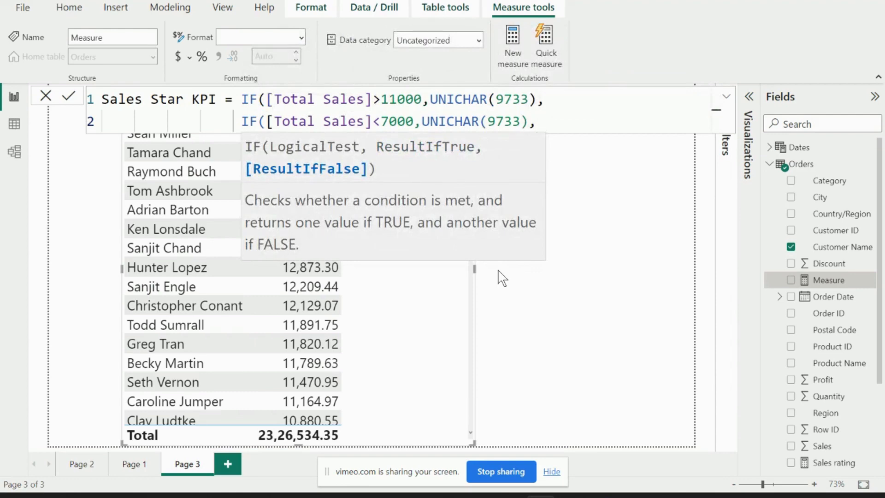
Add UNICHAR(9733) on a third line as the otherwise result, close both IF functions and commit the measure
{"action": "key", "text": "shift+Return"}
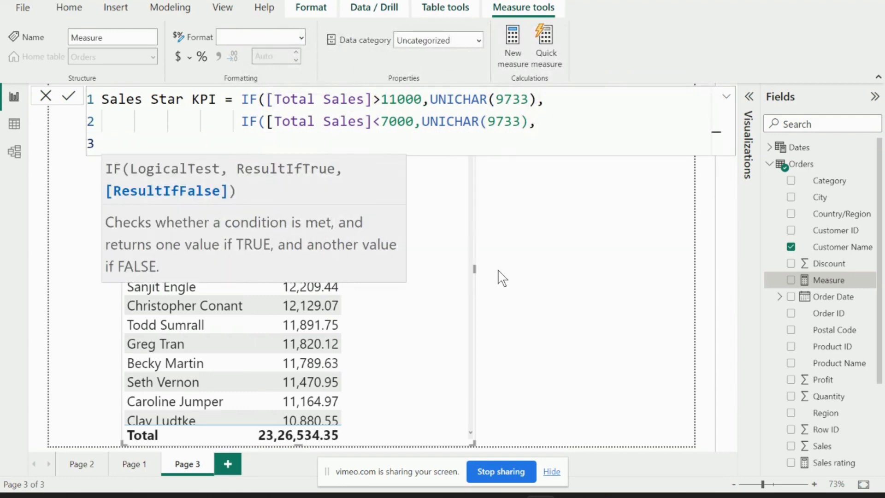
{"action": "type", "text": "UNICHAR"}
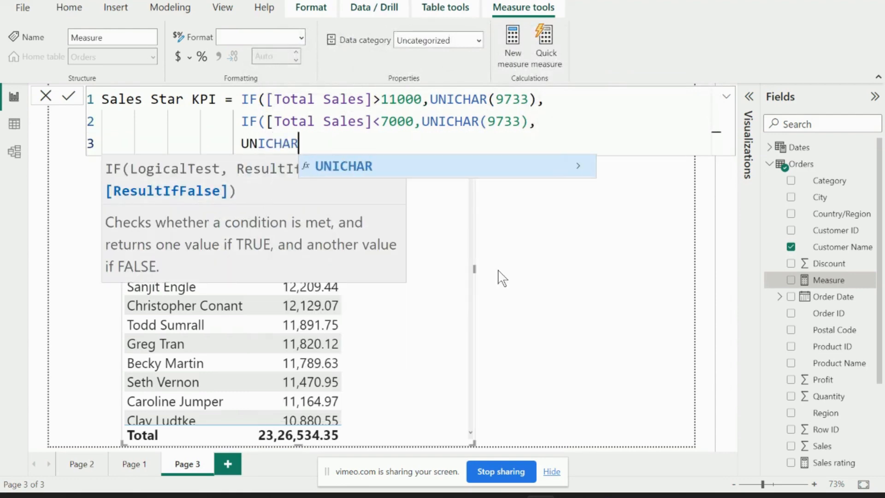
{"action": "type", "text": "(973"}
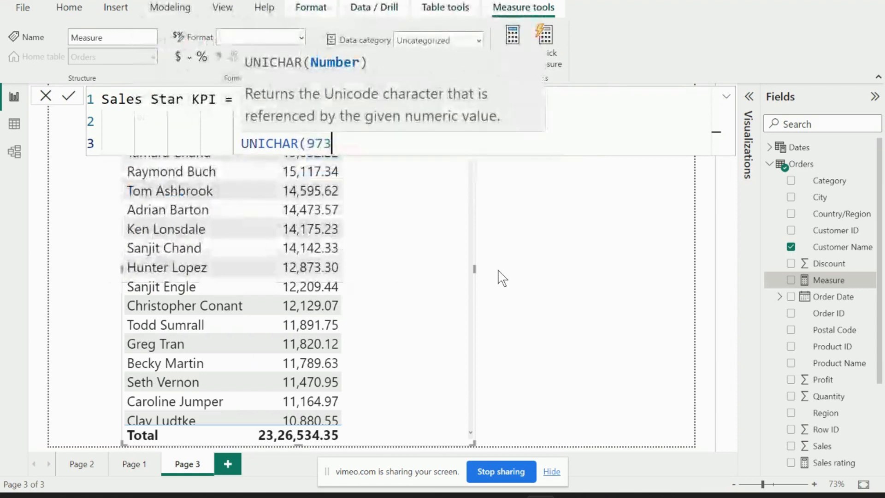
{"action": "type", "text": "3)"}
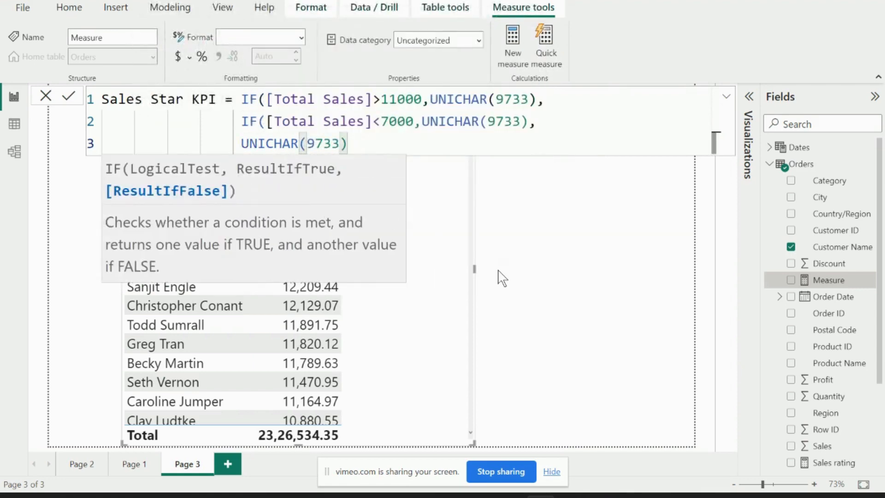
{"action": "type", "text": "))"}
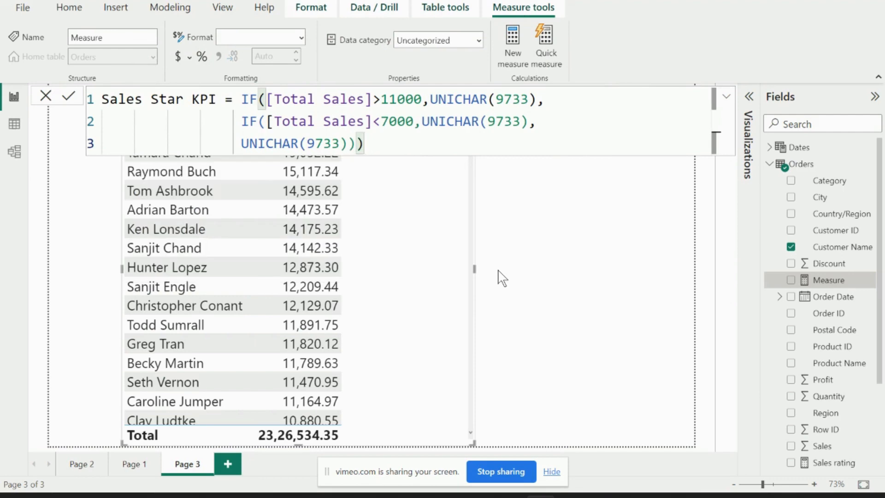
{"action": "left_click", "coordinate": [69, 97]}
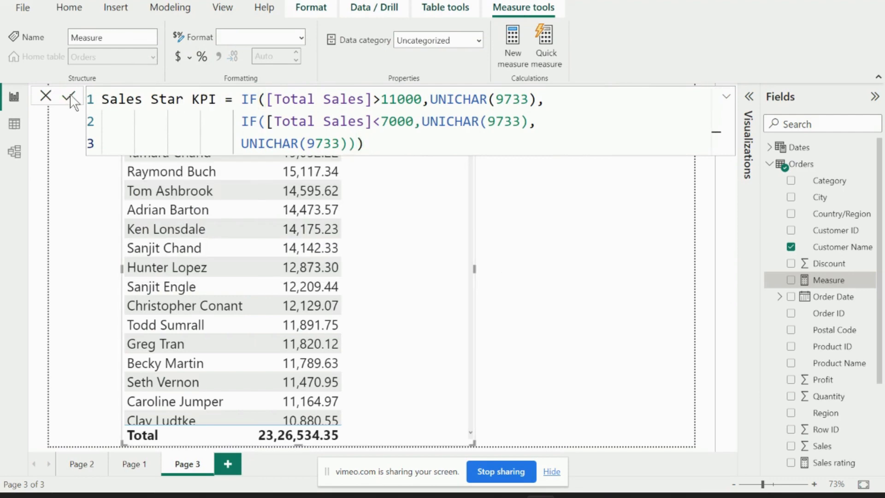
{"action": "left_click", "coordinate": [502, 135]}
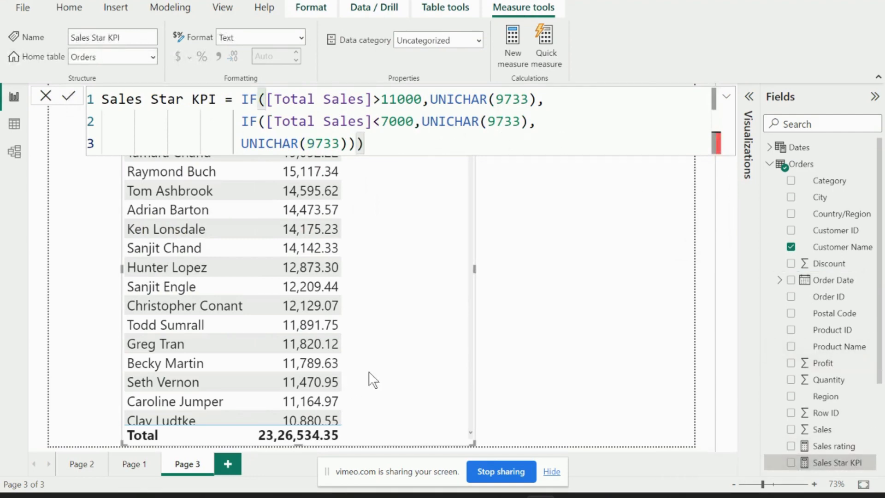
Add the Sales Star KPI measure to the Customer Name table and look through the customer rows
{"action": "left_click", "coordinate": [791, 462]}
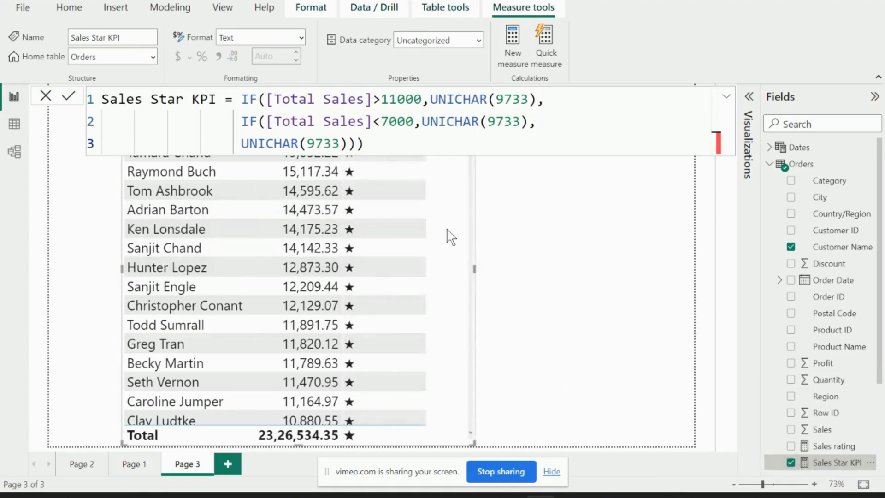
{"action": "left_click", "coordinate": [576, 265]}
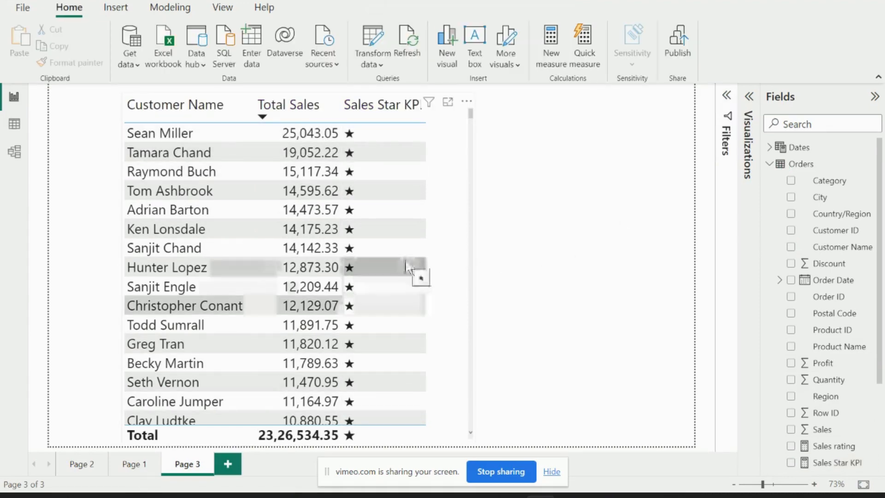
{"action": "scroll", "coordinate": [405, 267], "scroll_direction": "down", "scroll_amount": 3}
{"action": "scroll", "coordinate": [395, 369], "scroll_direction": "up", "scroll_amount": 3}
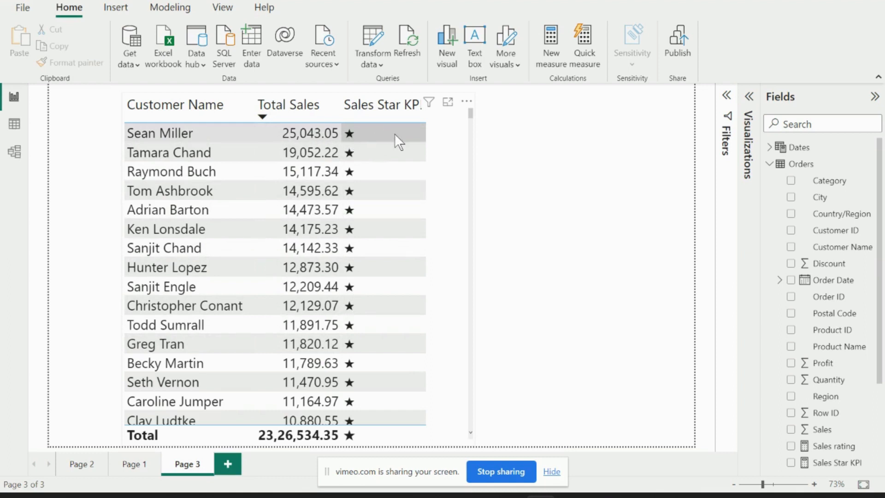
Reopen the Sales Star KPI formula and wrap the >11000 result in REPT so the star repeats 5 times
{"action": "left_click", "coordinate": [837, 462]}
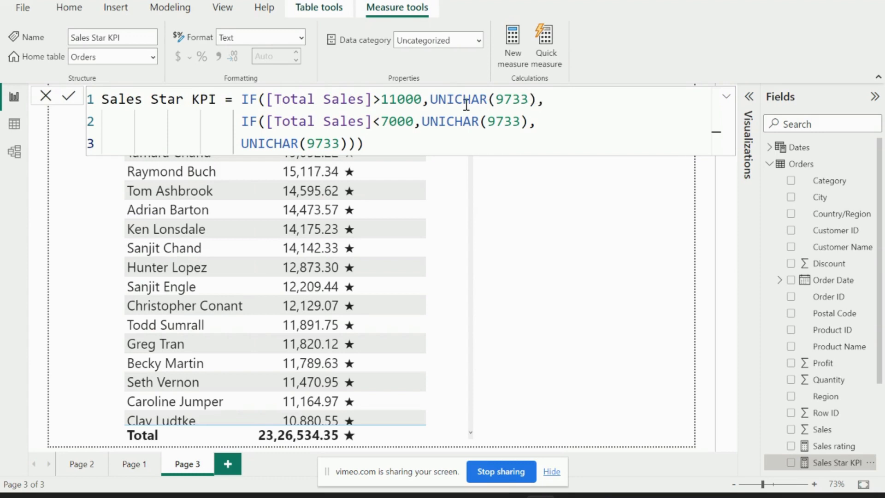
{"action": "left_click", "coordinate": [433, 98]}
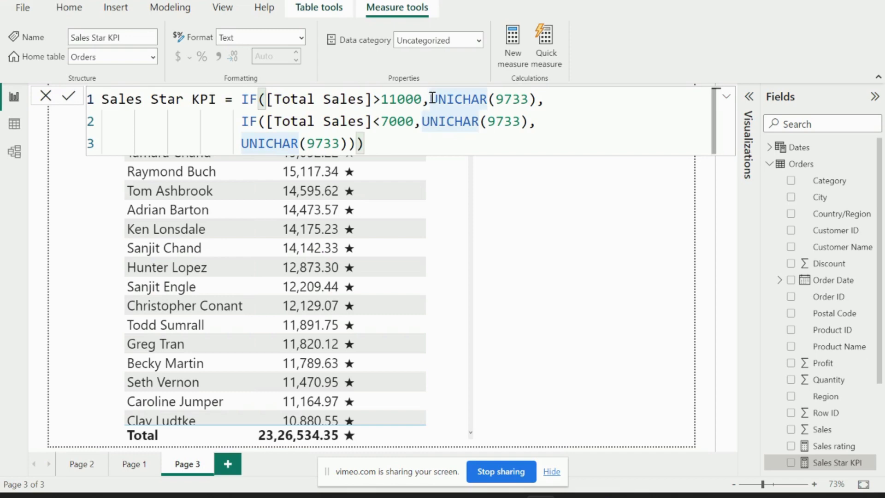
{"action": "type", "text": "REPT("}
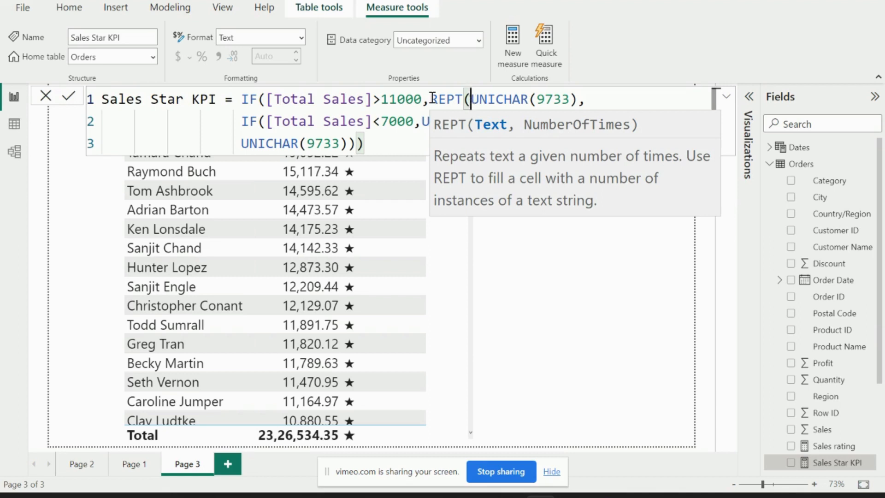
{"action": "key", "text": "End"}
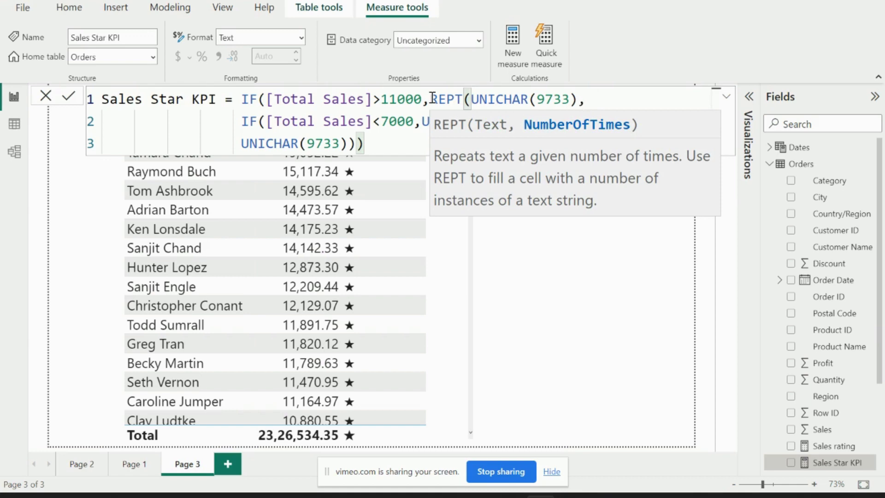
{"action": "type", "text": "5)"}
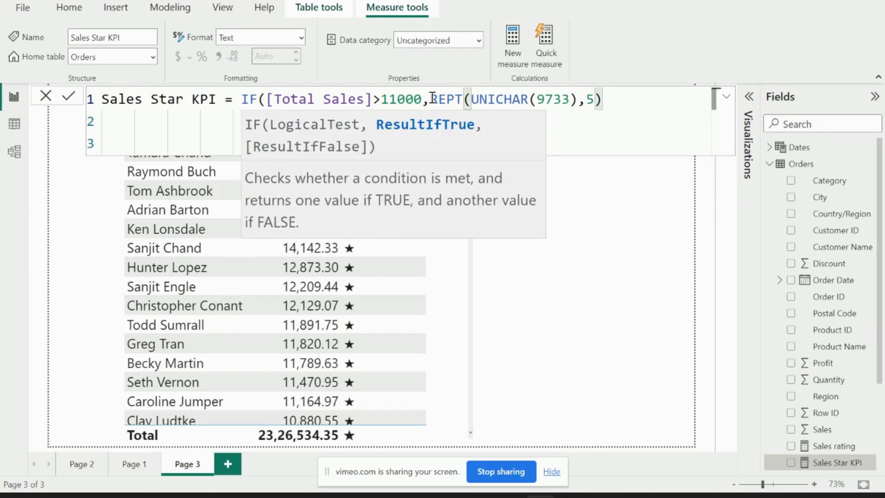
Wrap the UNICHAR(9733) result of the [Total Sales]<7000 condition in REPT so the star repeats 3 times
{"action": "type", "text": ","}
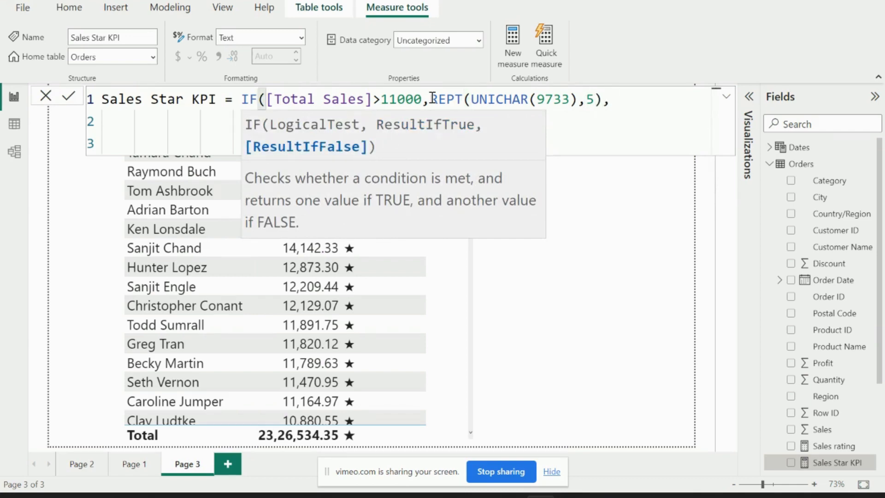
{"action": "key", "text": "Down"}
{"action": "type", "text": "IF([Total Sales]<7000,UNICHAR(9733),"}
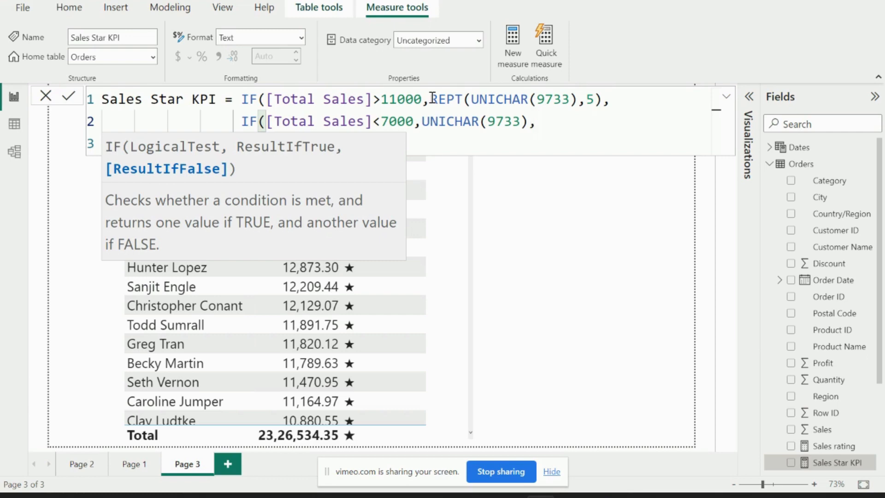
{"action": "key", "text": "Left"}
{"action": "key", "text": "Left"}
{"action": "key", "text": "Left"}
{"action": "key", "text": "Left"}
{"action": "key", "text": "Left"}
{"action": "key", "text": "Left"}
{"action": "key", "text": "Left"}
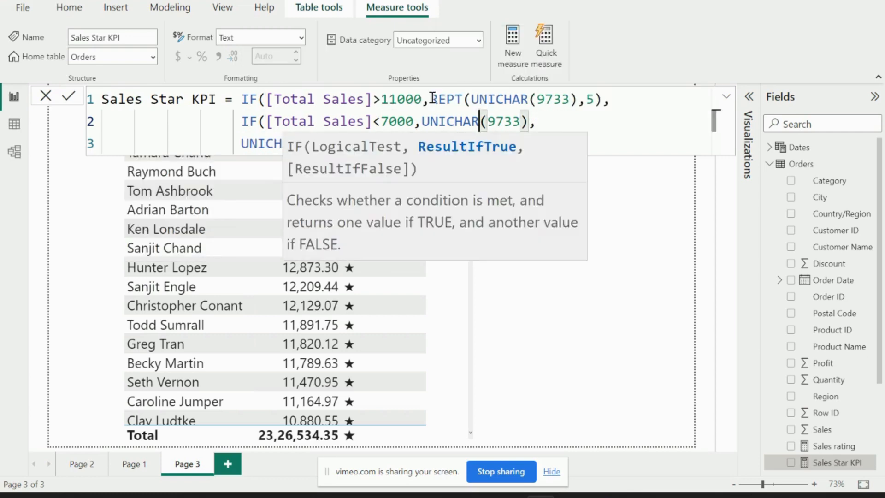
{"action": "key", "text": "Left"}
{"action": "key", "text": "Left"}
{"action": "key", "text": "Left"}
{"action": "key", "text": "Left"}
{"action": "key", "text": "Left"}
{"action": "key", "text": "Left"}
{"action": "key", "text": "Left"}
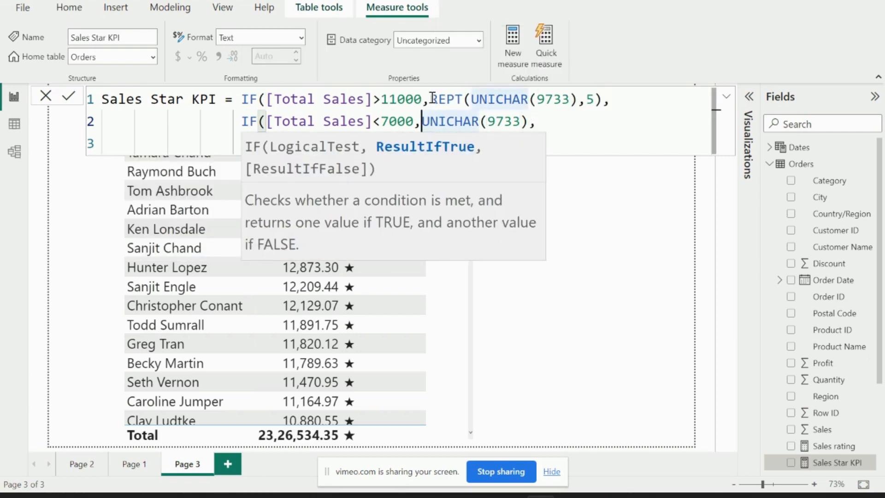
{"action": "type", "text": "REPT"}
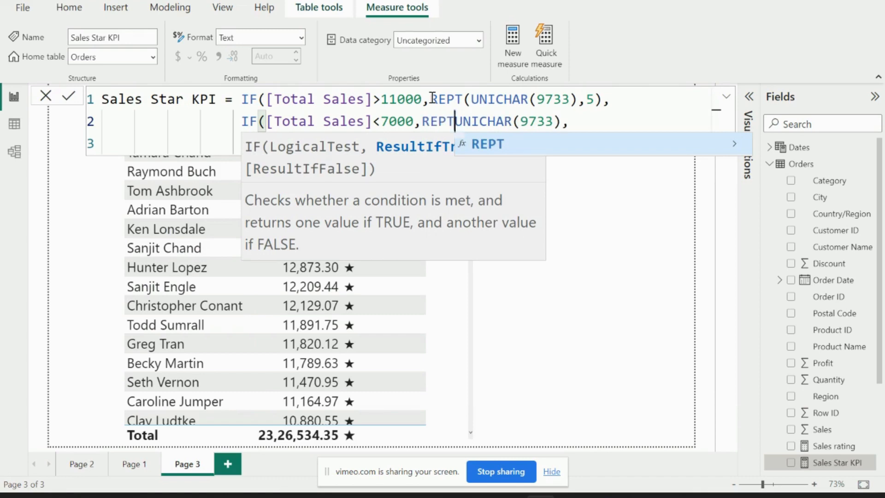
{"action": "type", "text": "("}
{"action": "key", "text": "End"}
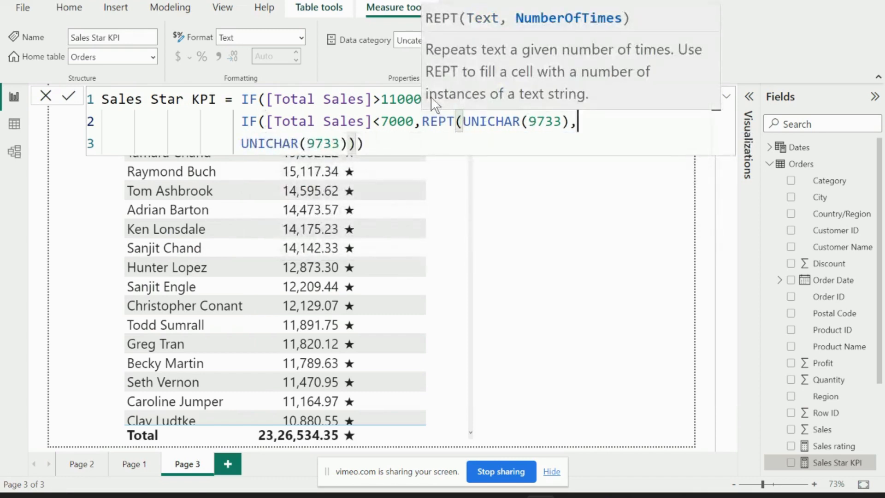
{"action": "type", "text": "3)"}
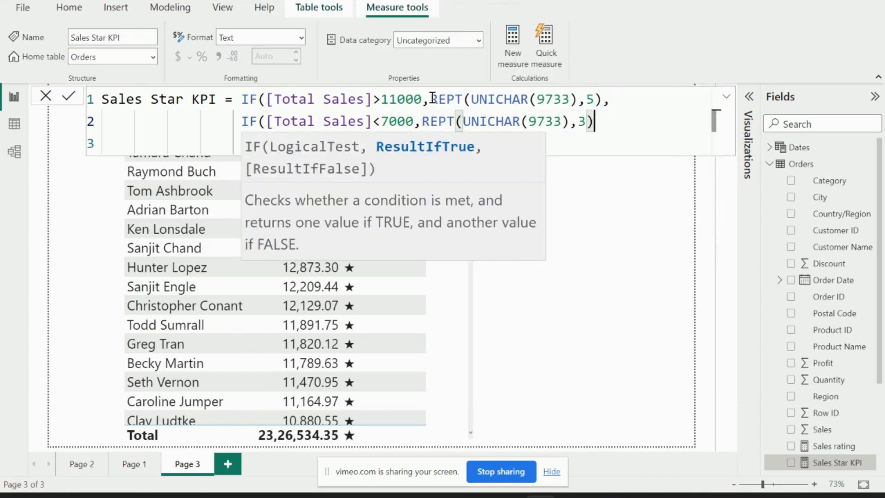
{"action": "type", "text": ","}
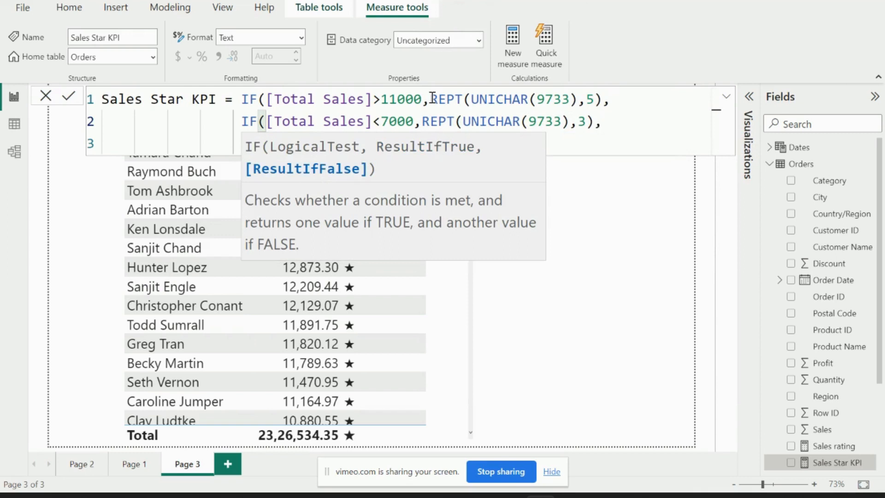
Wrap the otherwise result UNICHAR(9733) on the third line in REPT with 4 repetitions and commit the measure
{"action": "key", "text": "Down"}
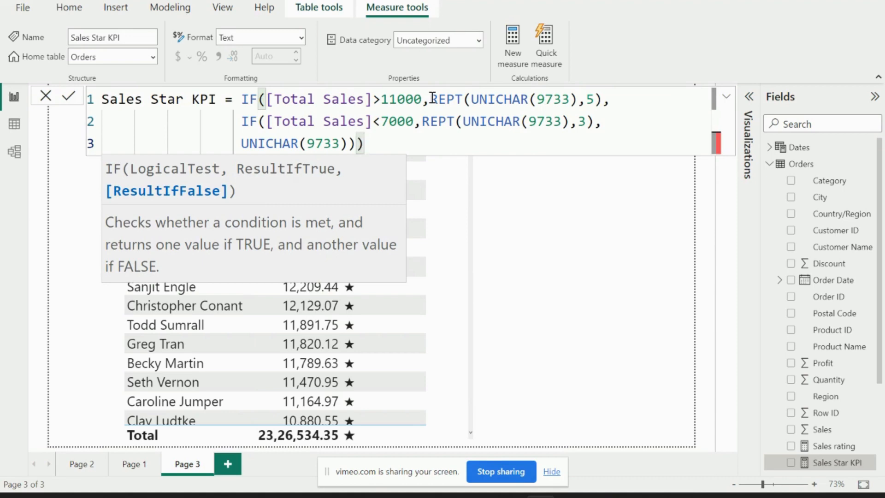
{"action": "key", "text": "Home"}
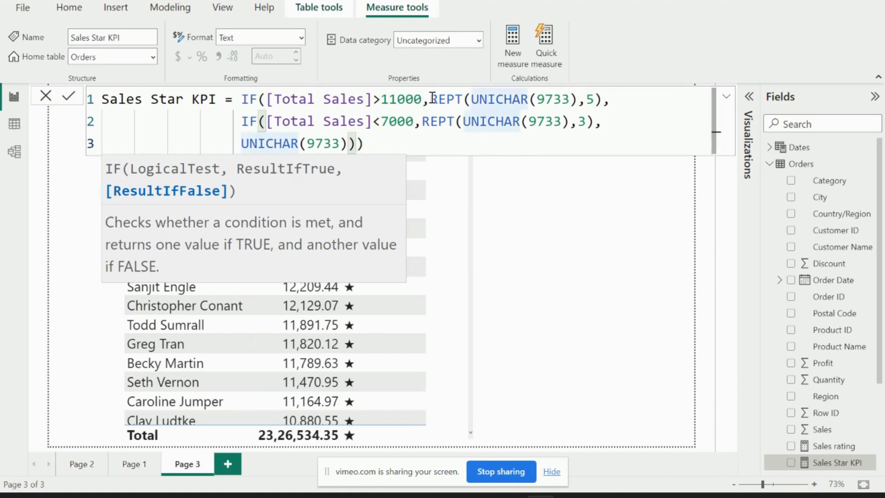
{"action": "type", "text": "REPT("}
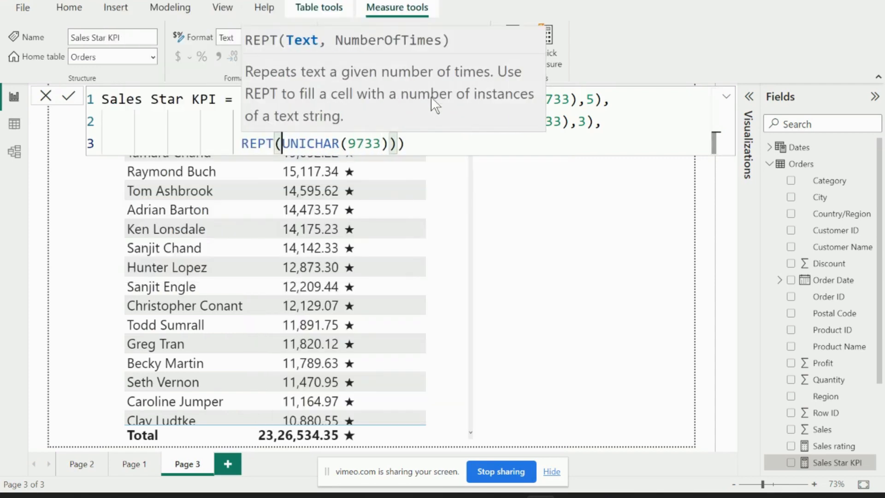
{"action": "key", "text": "End"}
{"action": "key", "text": "Left"}
{"action": "key", "text": "Left"}
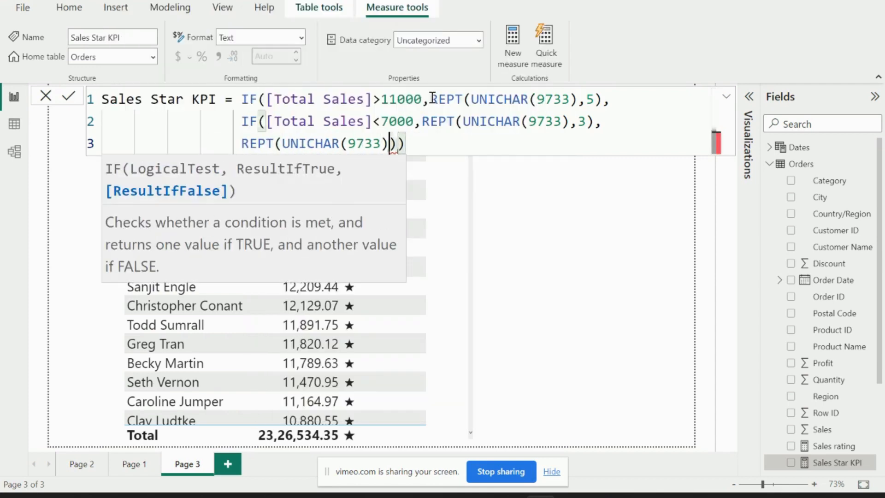
{"action": "type", "text": ","}
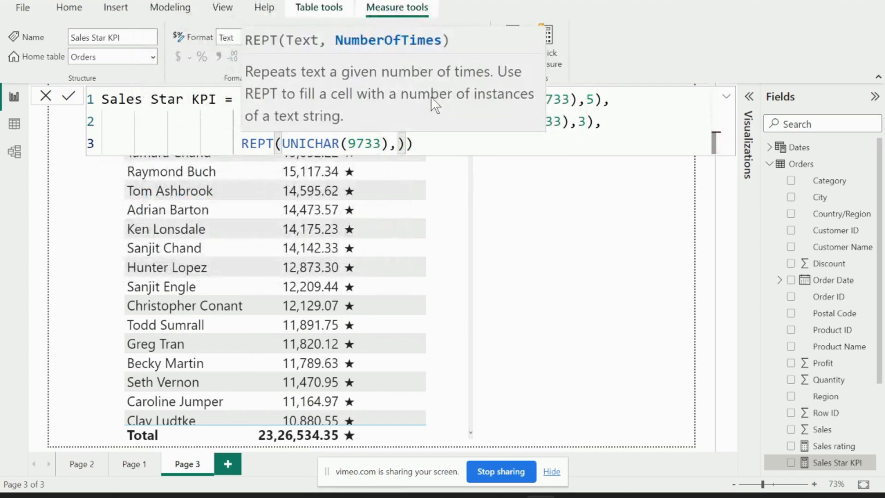
{"action": "type", "text": "4)"}
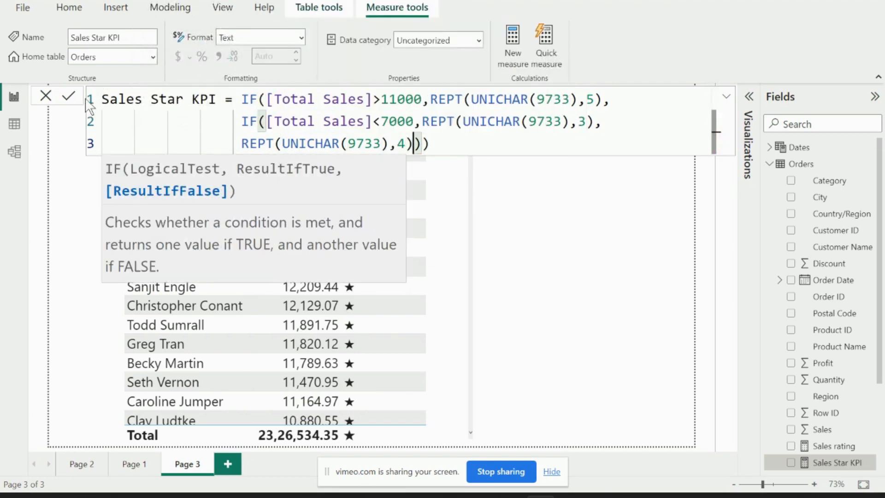
{"action": "left_click", "coordinate": [69, 97]}
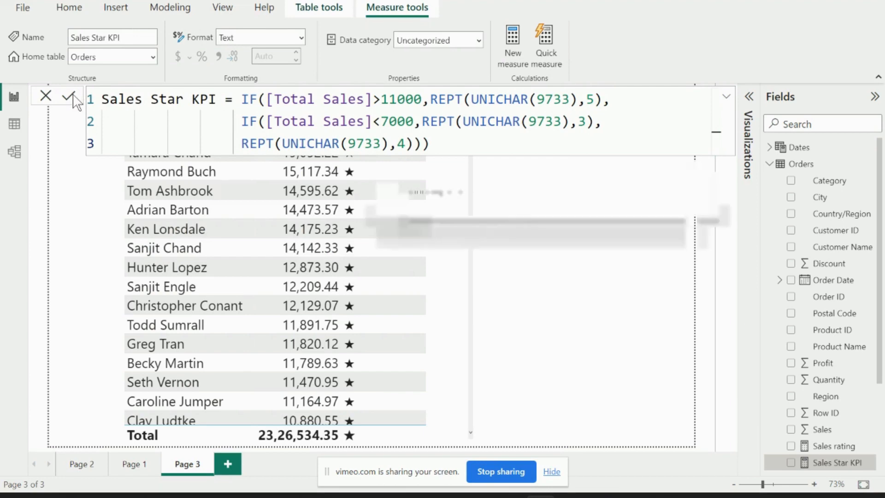
Examine the star ratings against total sales across the customer rows, especially around the 11000 and 7000 thresholds
{"action": "left_click", "coordinate": [458, 263]}
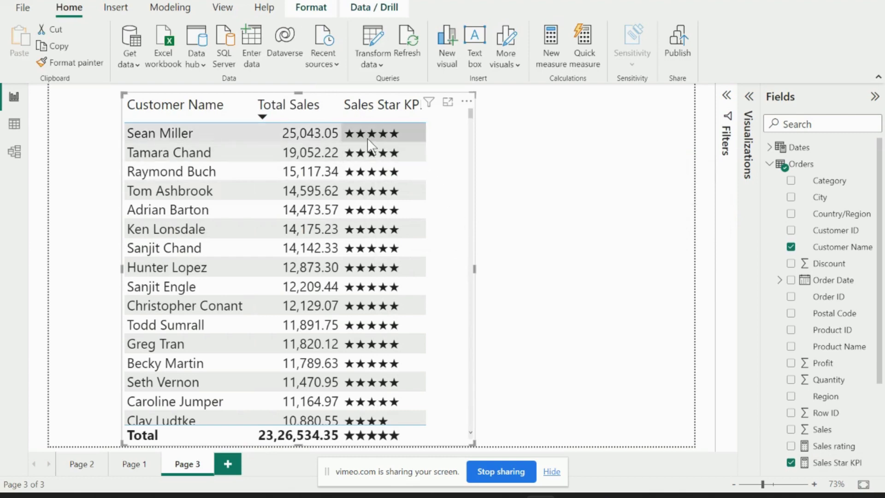
{"action": "scroll", "coordinate": [309, 345], "scroll_direction": "down", "scroll_amount": 3}
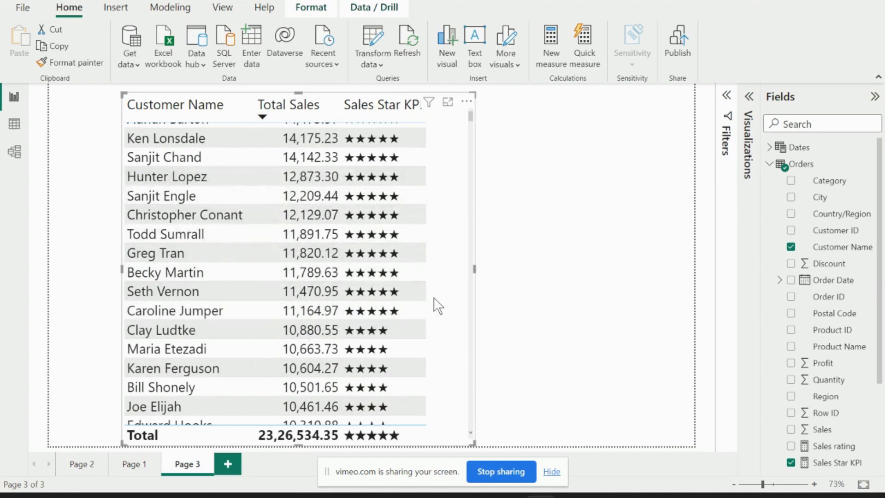
{"action": "scroll", "coordinate": [433, 300], "scroll_direction": "down", "scroll_amount": 4}
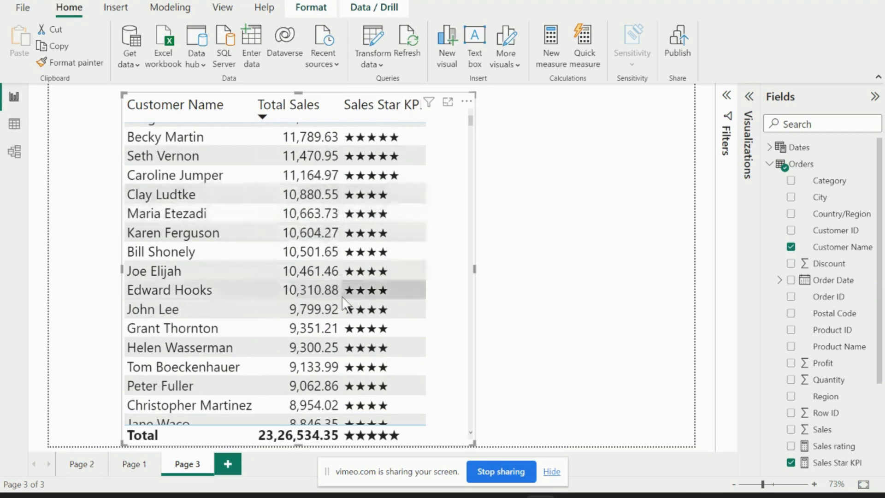
{"action": "scroll", "coordinate": [343, 298], "scroll_direction": "down", "scroll_amount": 3}
{"action": "scroll", "coordinate": [344, 303], "scroll_direction": "down", "scroll_amount": 7}
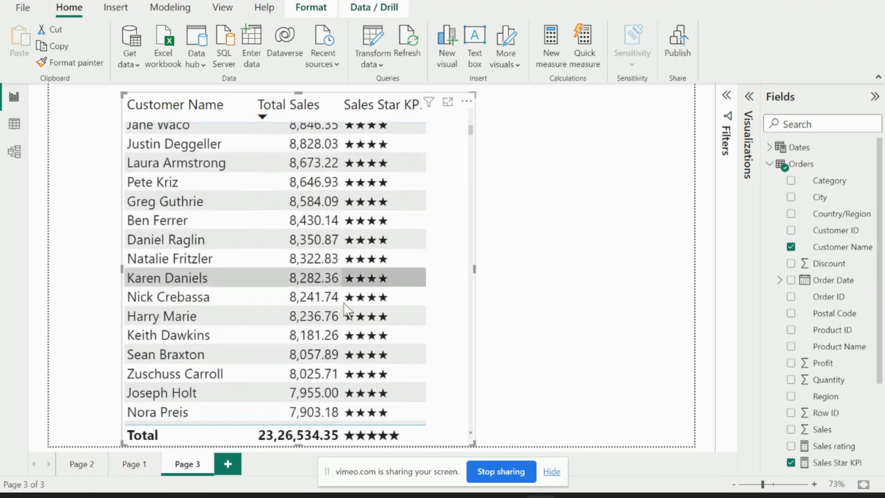
{"action": "scroll", "coordinate": [345, 312], "scroll_direction": "down", "scroll_amount": 3}
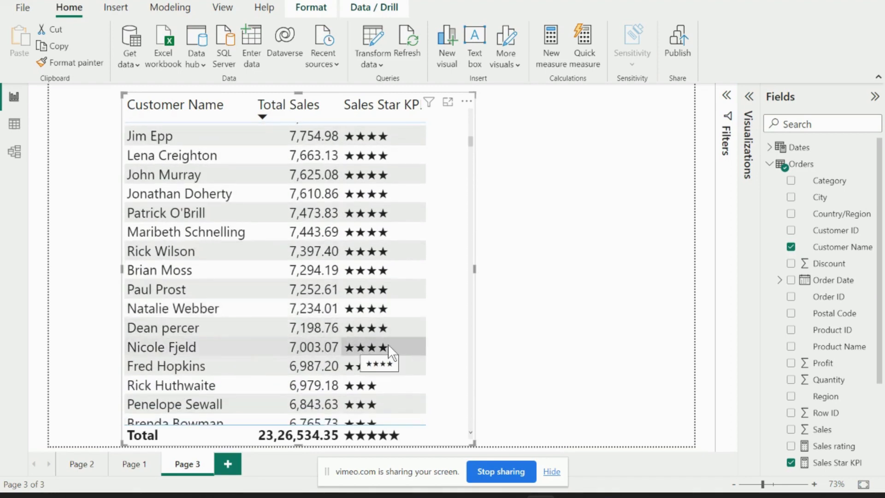
{"action": "scroll", "coordinate": [376, 330], "scroll_direction": "down", "scroll_amount": 1}
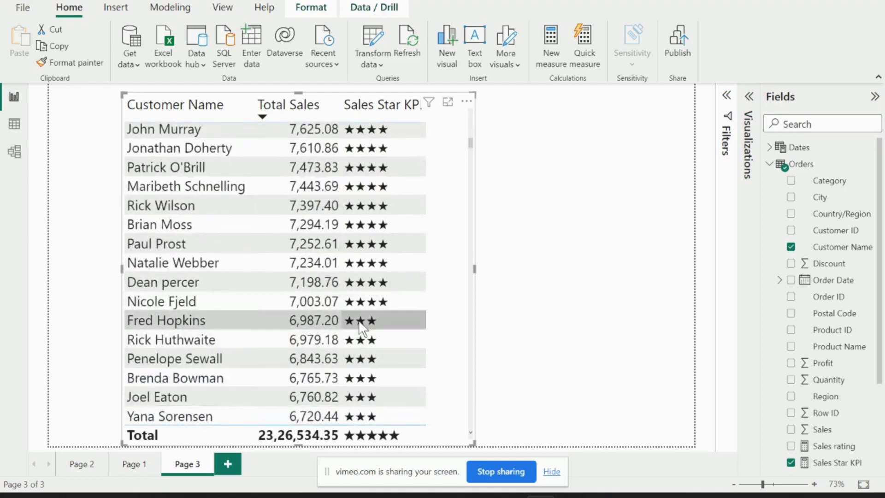
{"action": "scroll", "coordinate": [388, 336], "scroll_direction": "down", "scroll_amount": 3}
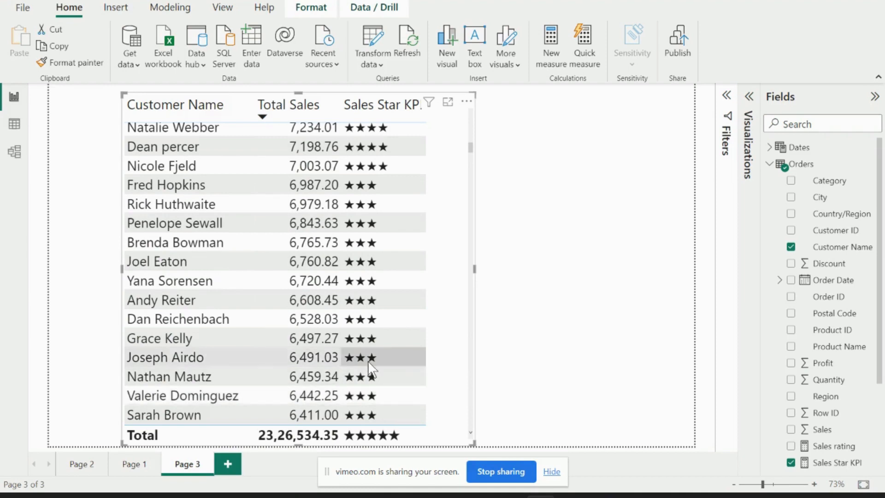
{"action": "scroll", "coordinate": [367, 361], "scroll_direction": "up", "scroll_amount": 7}
{"action": "scroll", "coordinate": [372, 361], "scroll_direction": "up", "scroll_amount": 10}
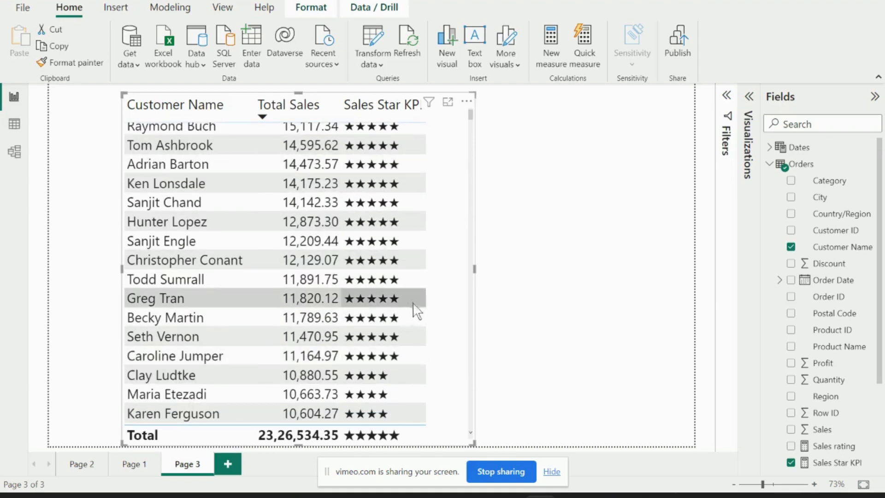
{"action": "scroll", "coordinate": [417, 310], "scroll_direction": "down", "scroll_amount": 2}
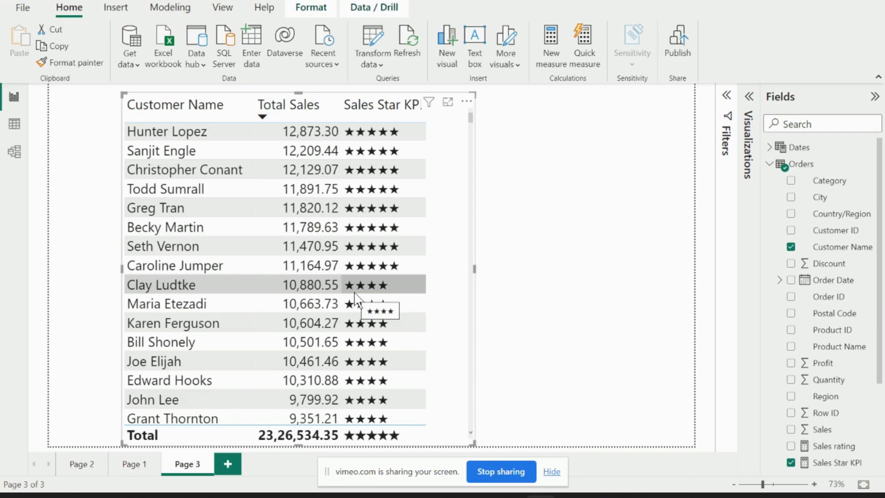
Reopen the Sales Star KPI formula and append &UNICHAR(9734) to the REPT result for sales below 7000
{"action": "left_click", "coordinate": [838, 464]}
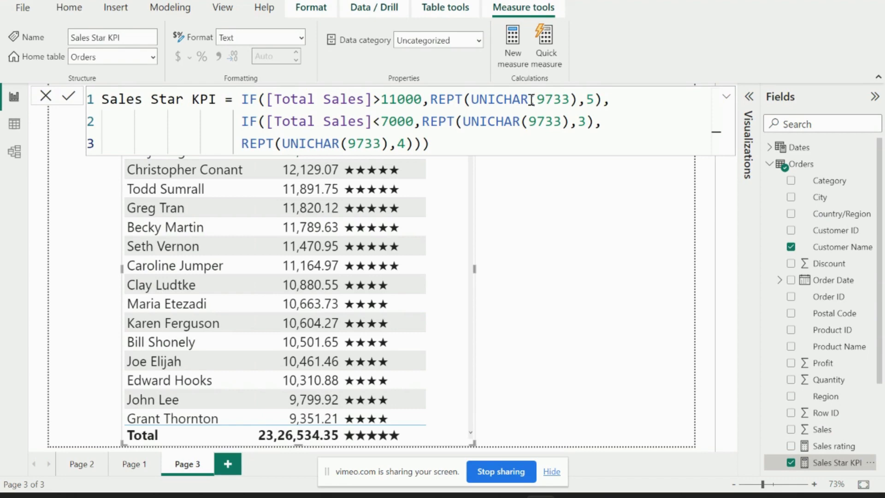
{"action": "left_click", "coordinate": [595, 124]}
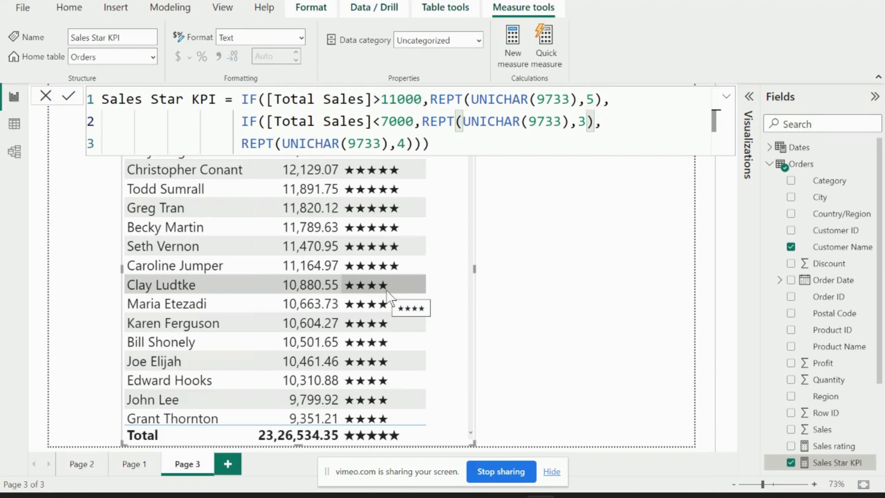
{"action": "type", "text": "&"}
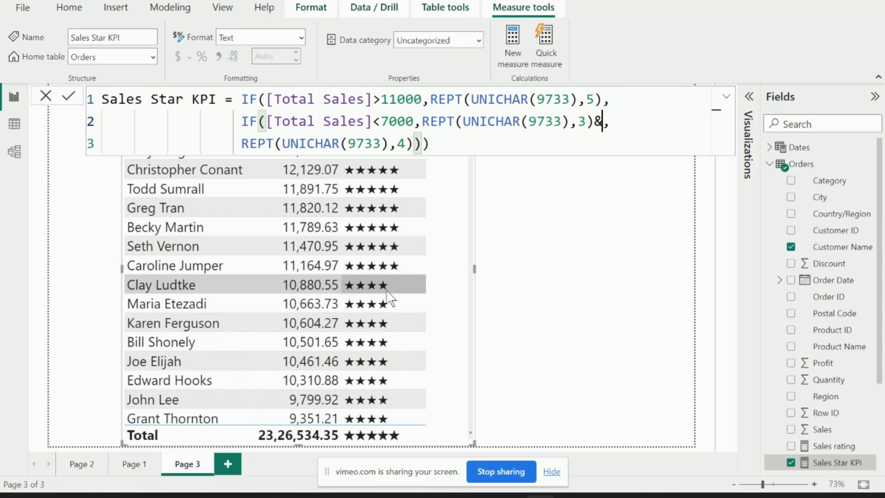
{"action": "type", "text": "UNICHAR("}
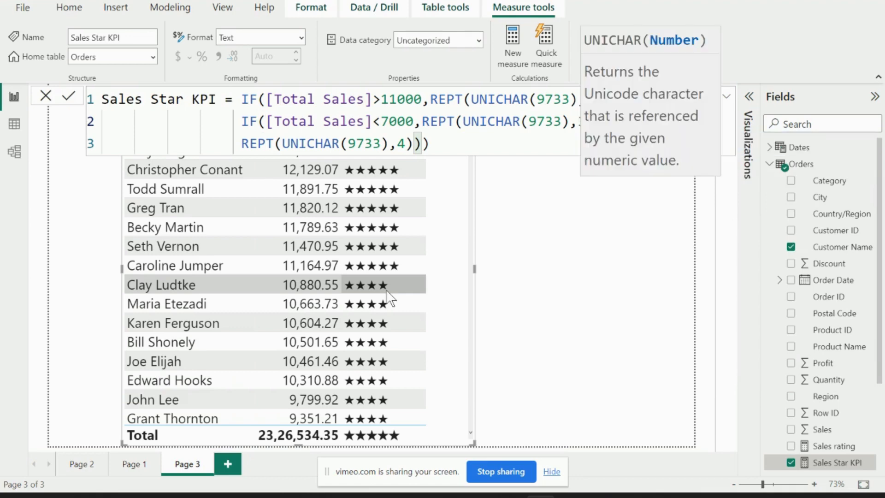
{"action": "type", "text": "9734,"}
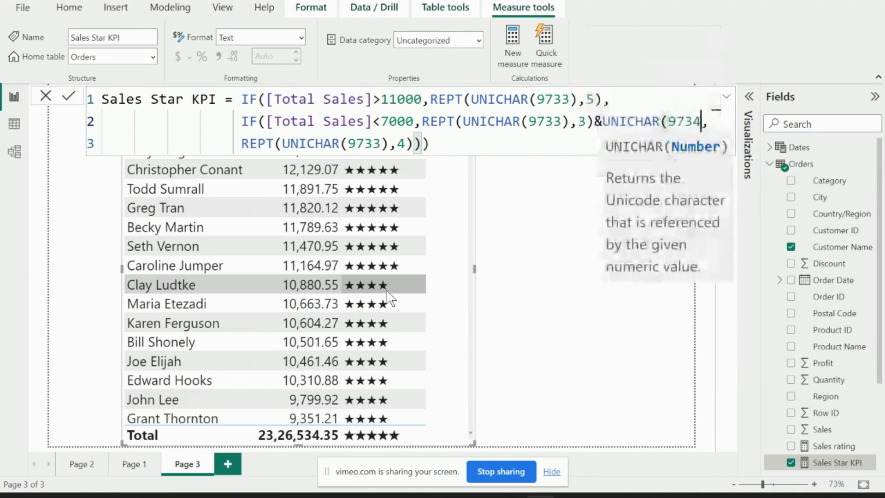
{"action": "key", "text": "Left"}
{"action": "type", "text": ")"}
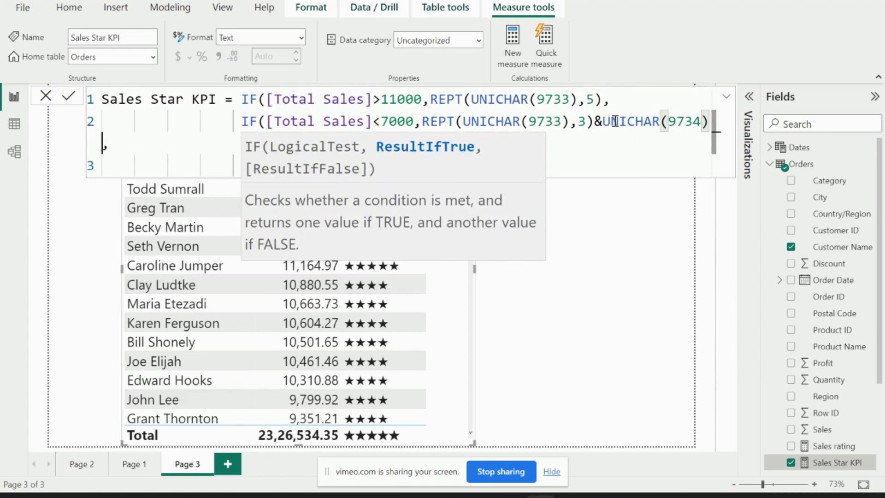
Wrap the appended UNICHAR(9734) in REPT so the hollow star repeats 2 times
{"action": "type", "text": "REPT(UNICHAR(9733),4))"}
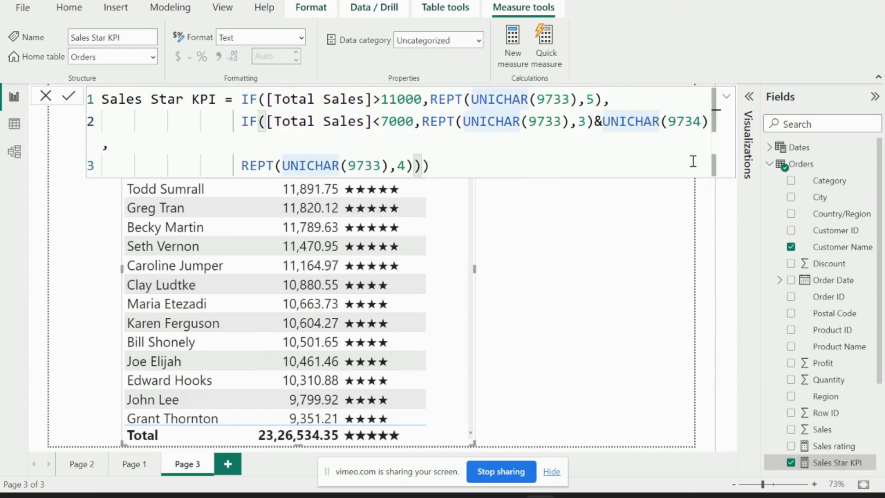
{"action": "type", "text": "REPT("}
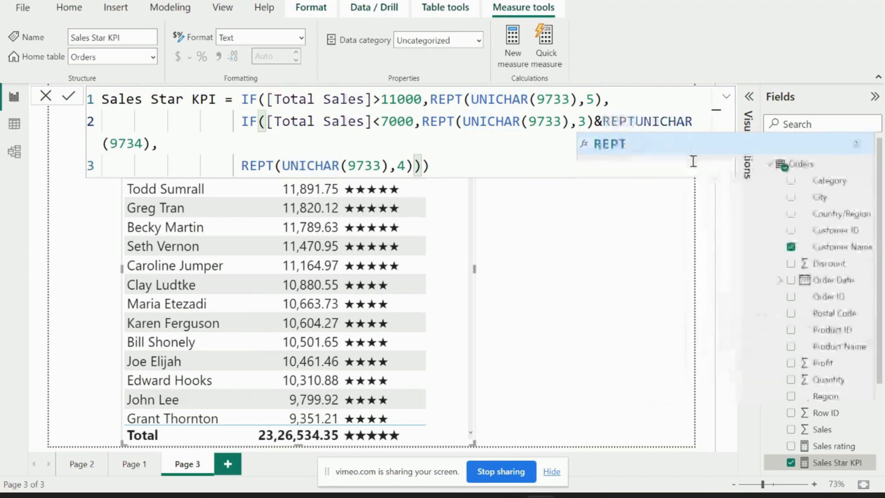
{"action": "left_click", "coordinate": [151, 144]}
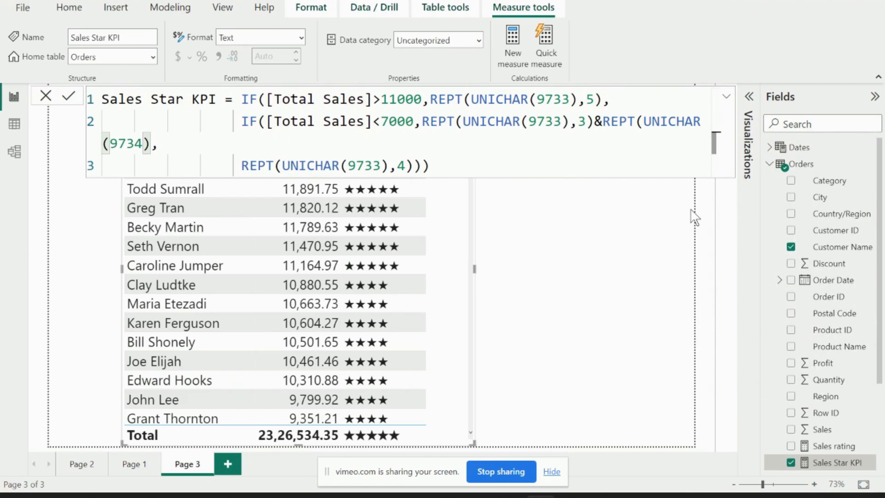
{"action": "type", "text": ",2),"}
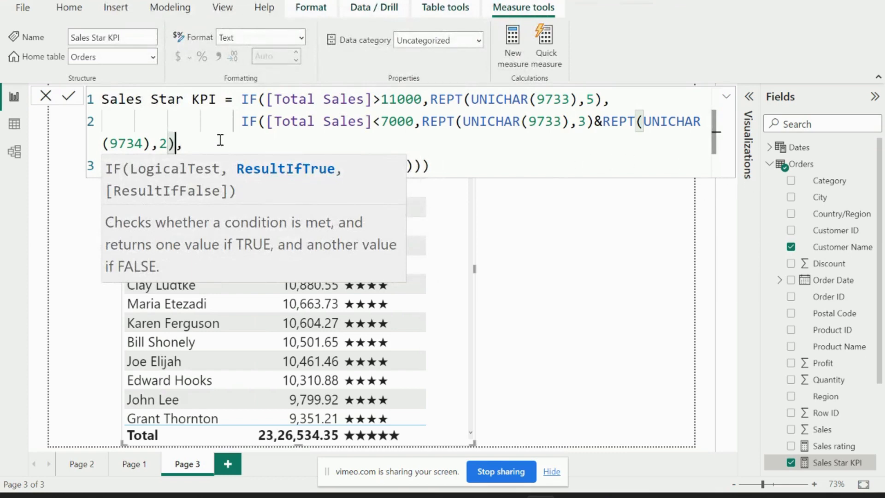
{"action": "left_click", "coordinate": [445, 163]}
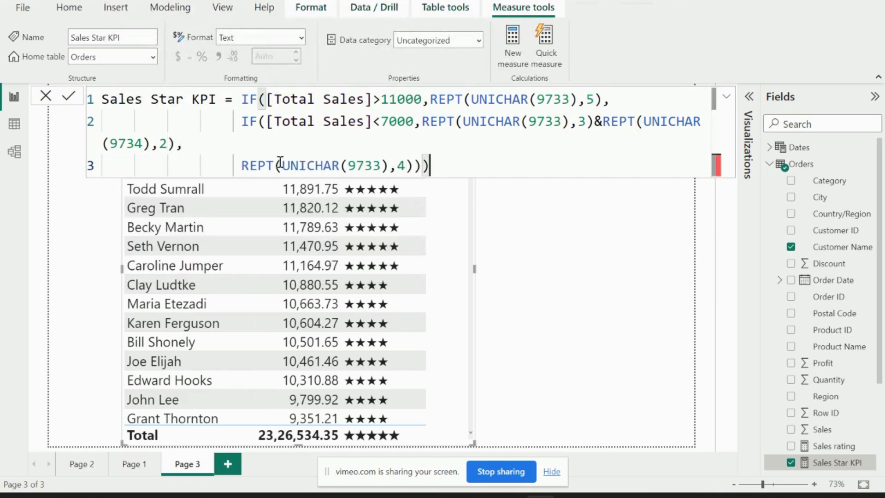
Append &REPT(UNICHAR(9734),1) to the 4-star result on the formula's third line and commit the Sales Star KPI measure
{"action": "scroll", "coordinate": [259, 163], "scroll_direction": "down", "scroll_amount": 3}
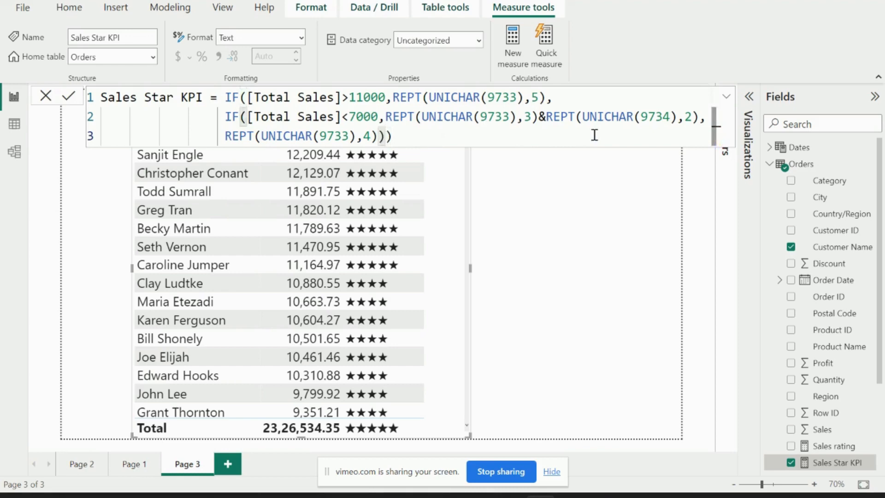
{"action": "type", "text": "&"}
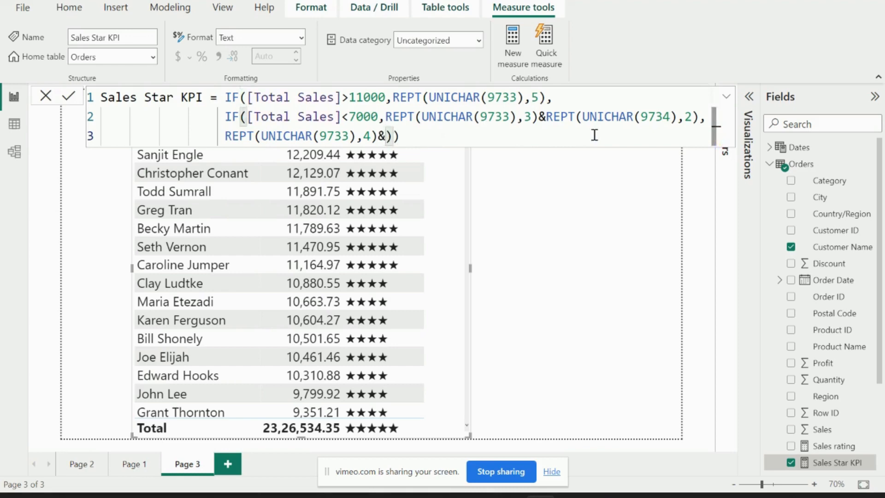
{"action": "type", "text": "REPT"}
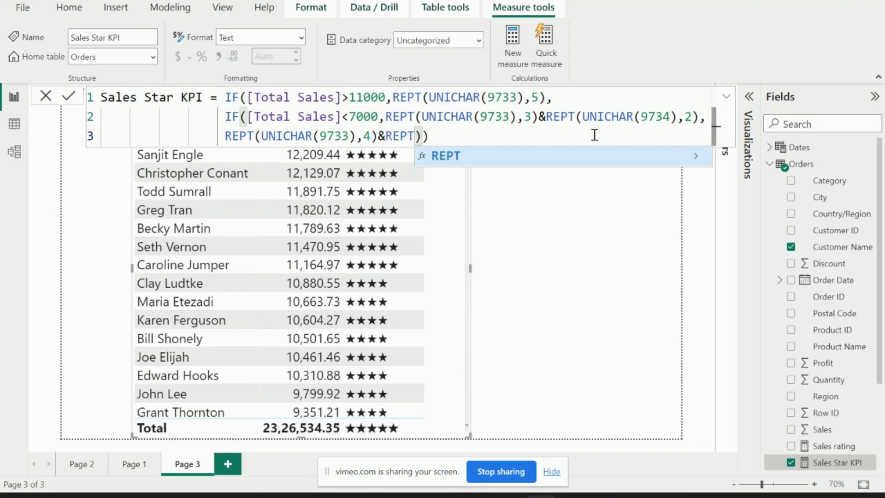
{"action": "type", "text": "(UNICHAR"}
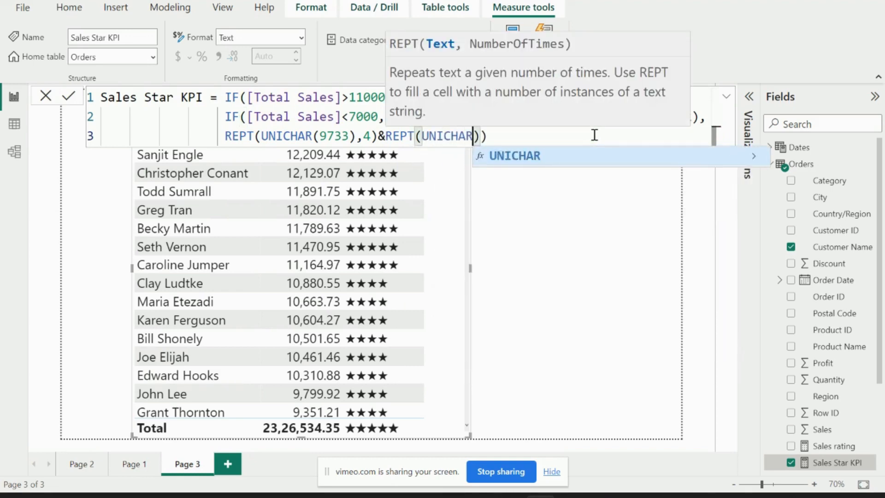
{"action": "type", "text": "(9734"}
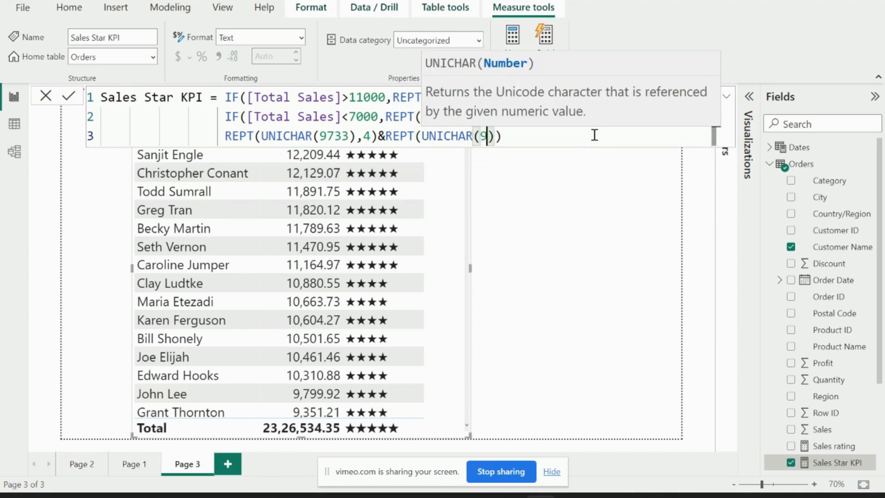
{"action": "type", "text": "),1"}
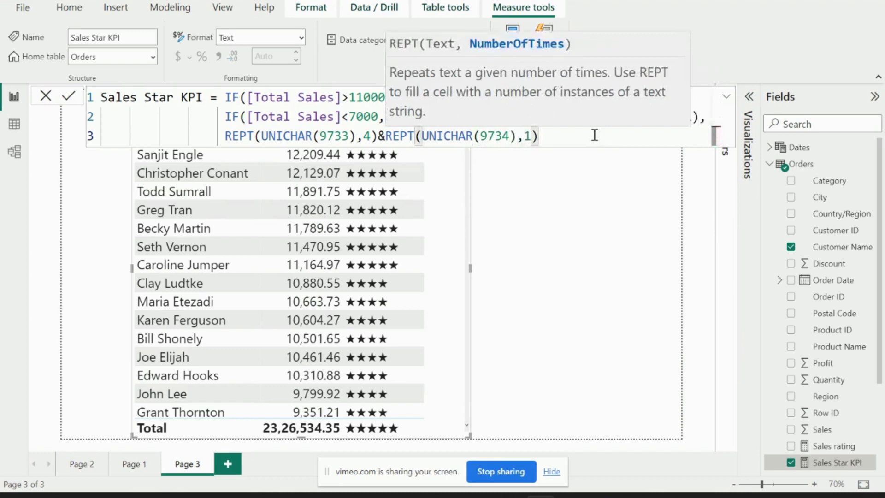
{"action": "type", "text": ")"}
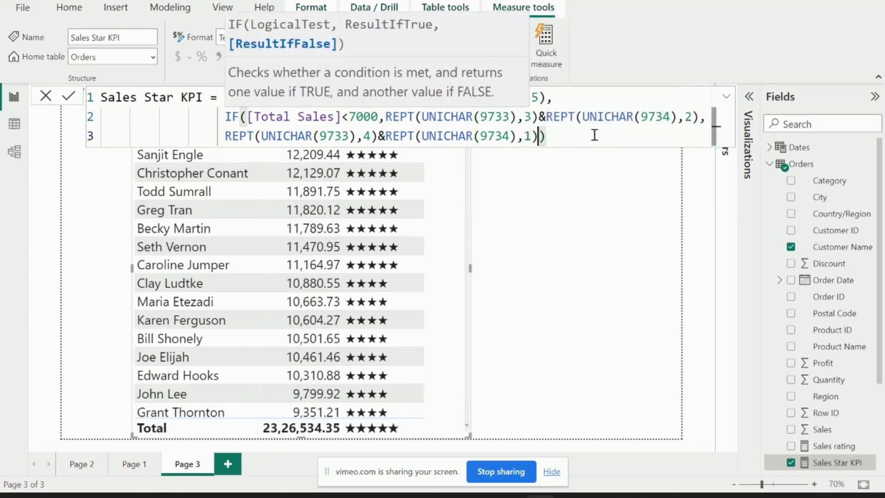
{"action": "type", "text": ")"}
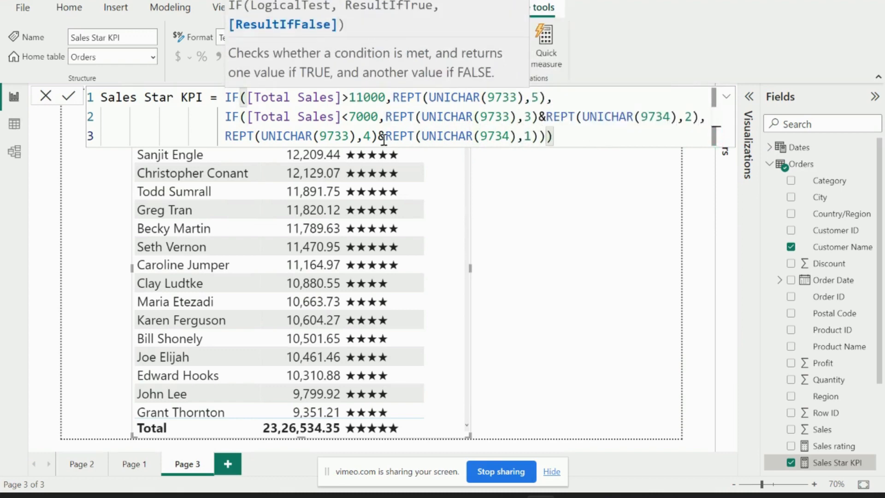
{"action": "left_click", "coordinate": [69, 96]}
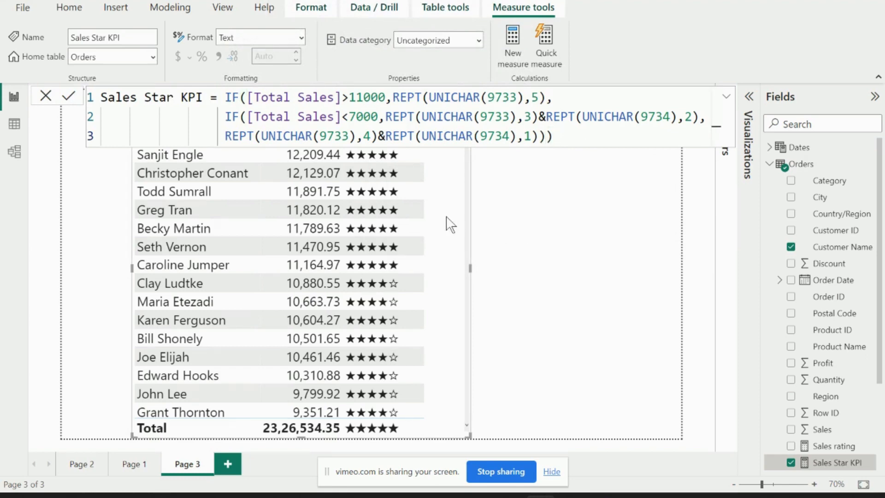
Collapse the formula and check the filled and hollow stars down the customer table, from sales above 11000 to below 7000
{"action": "scroll", "coordinate": [451, 225], "scroll_direction": "down", "scroll_amount": 3}
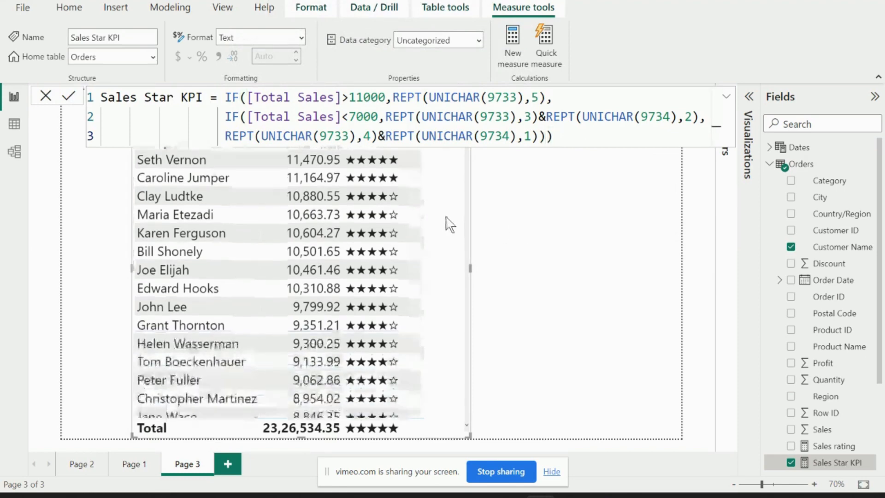
{"action": "left_click", "coordinate": [725, 97]}
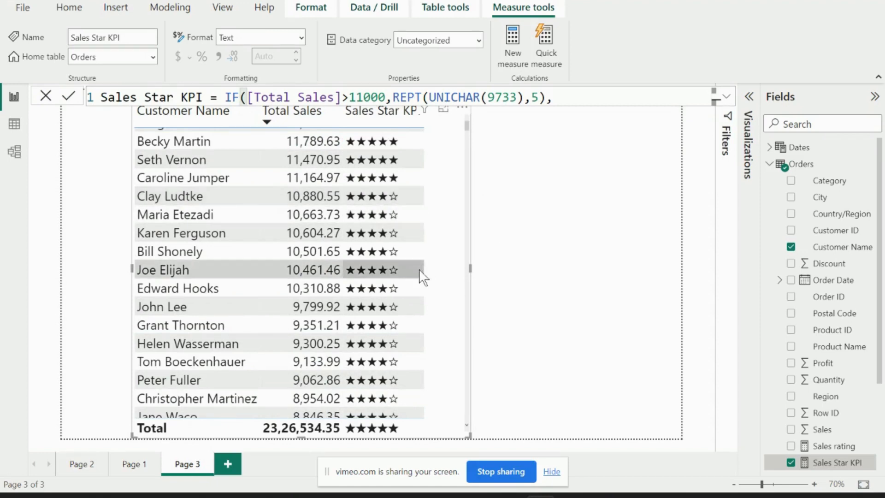
{"action": "scroll", "coordinate": [413, 284], "scroll_direction": "down", "scroll_amount": 5}
{"action": "scroll", "coordinate": [413, 290], "scroll_direction": "down", "scroll_amount": 20}
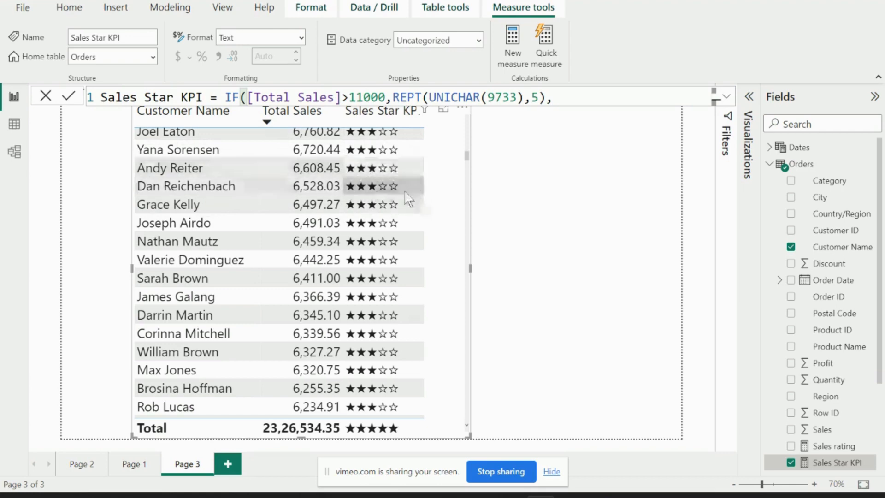
{"action": "scroll", "coordinate": [408, 228], "scroll_direction": "down", "scroll_amount": 7}
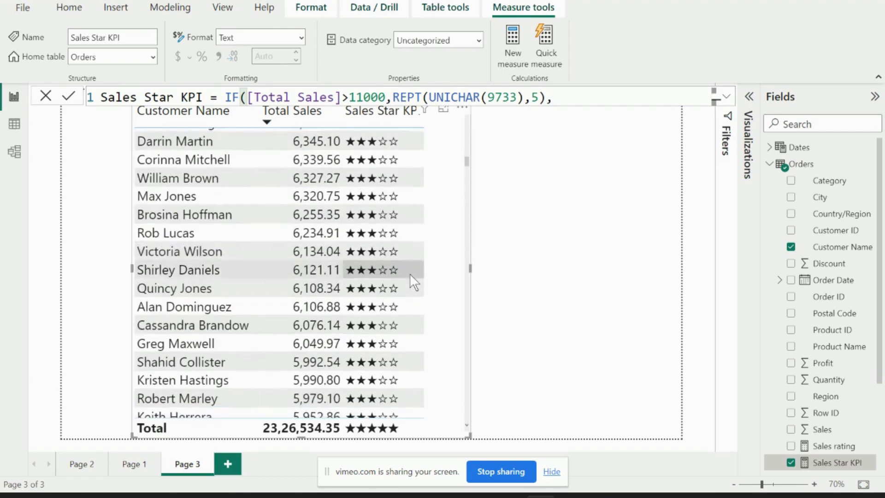
{"action": "scroll", "coordinate": [410, 274], "scroll_direction": "down", "scroll_amount": 12}
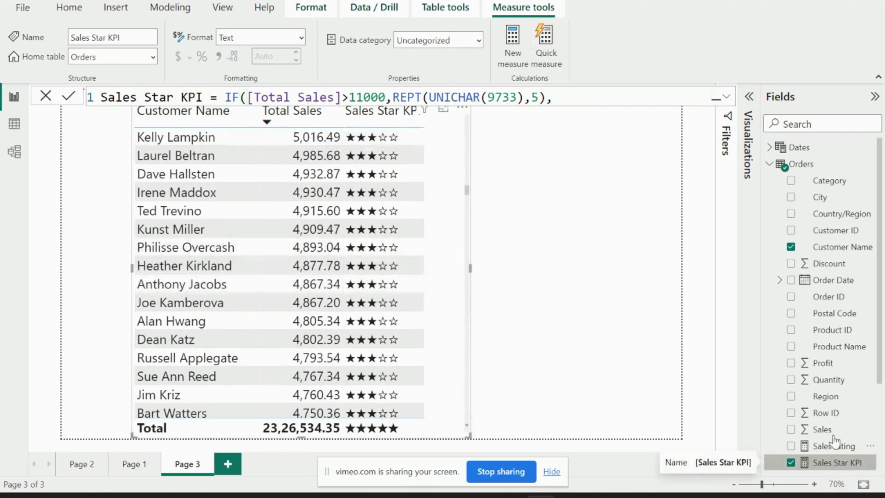
Expand the Sales Star KPI formula and compare its three rating branches with the star patterns in the customer rows
{"action": "left_click", "coordinate": [726, 97]}
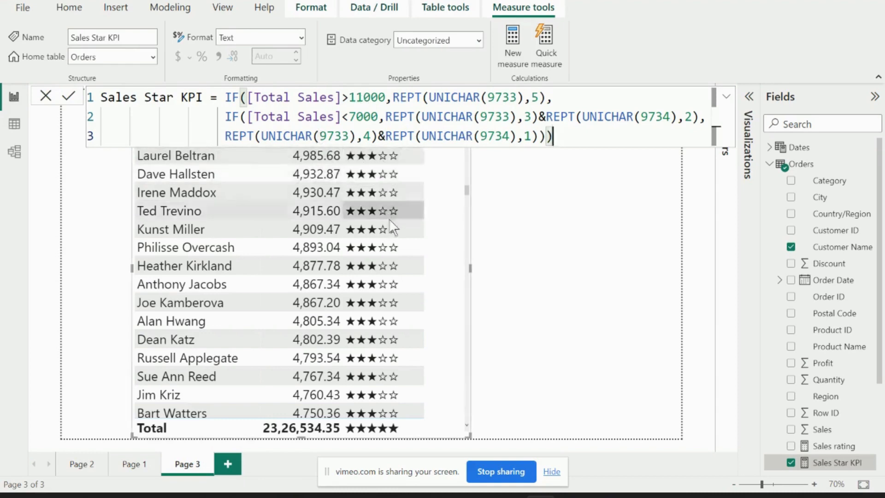
{"action": "scroll", "coordinate": [414, 257], "scroll_direction": "up", "scroll_amount": 2}
{"action": "scroll", "coordinate": [413, 257], "scroll_direction": "up", "scroll_amount": 12}
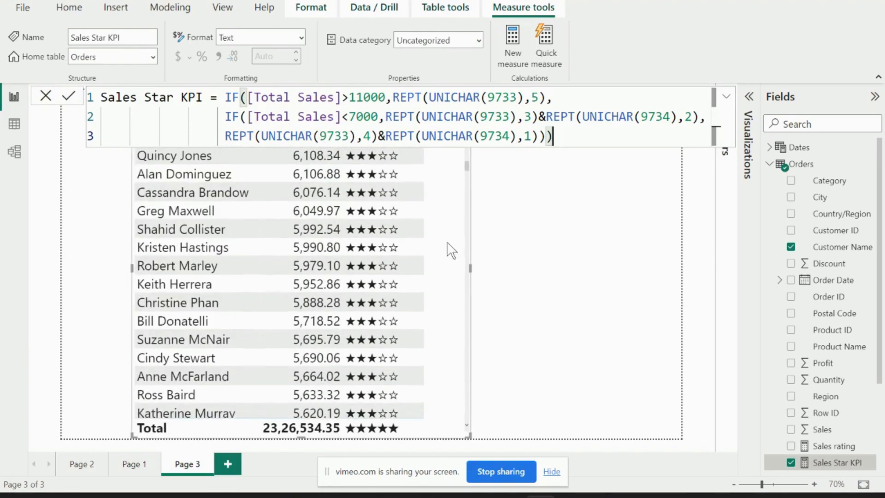
{"action": "scroll", "coordinate": [433, 247], "scroll_direction": "up", "scroll_amount": 10}
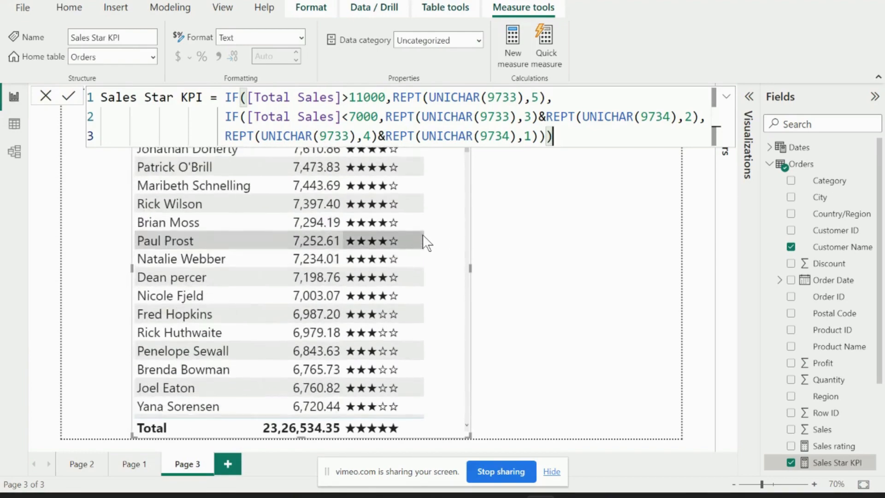
{"action": "scroll", "coordinate": [426, 242], "scroll_direction": "up", "scroll_amount": 12}
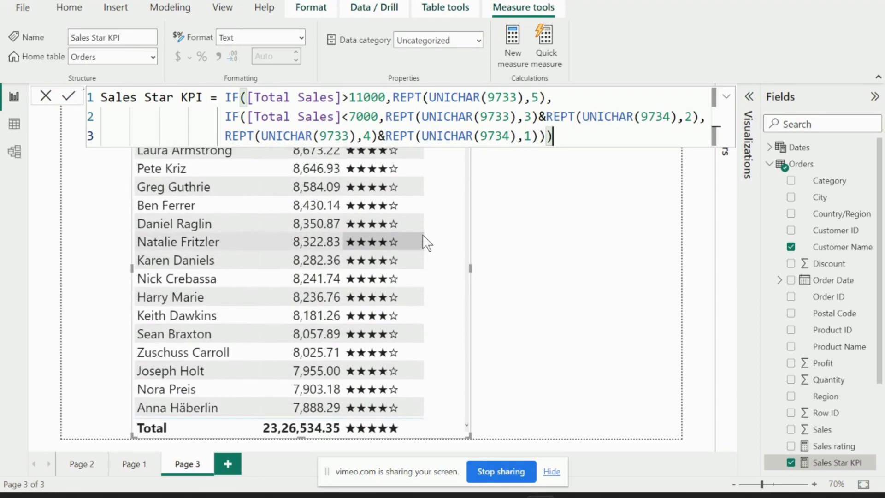
{"action": "scroll", "coordinate": [427, 243], "scroll_direction": "up", "scroll_amount": 2}
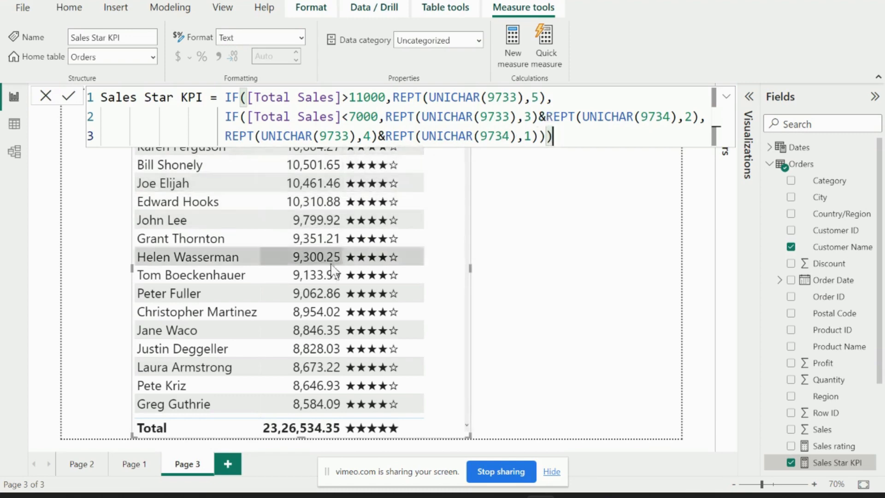
{"action": "scroll", "coordinate": [350, 300], "scroll_direction": "up", "scroll_amount": 2}
{"action": "scroll", "coordinate": [365, 332], "scroll_direction": "down", "scroll_amount": 6}
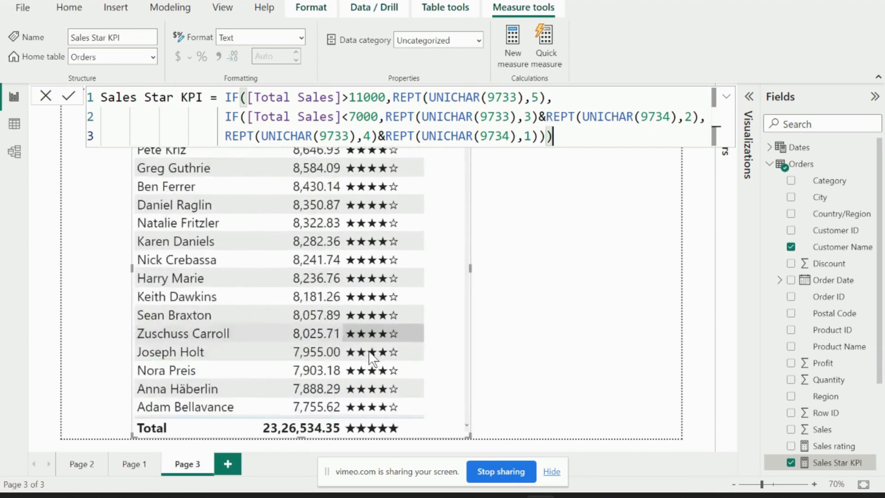
{"action": "scroll", "coordinate": [371, 353], "scroll_direction": "down", "scroll_amount": 15}
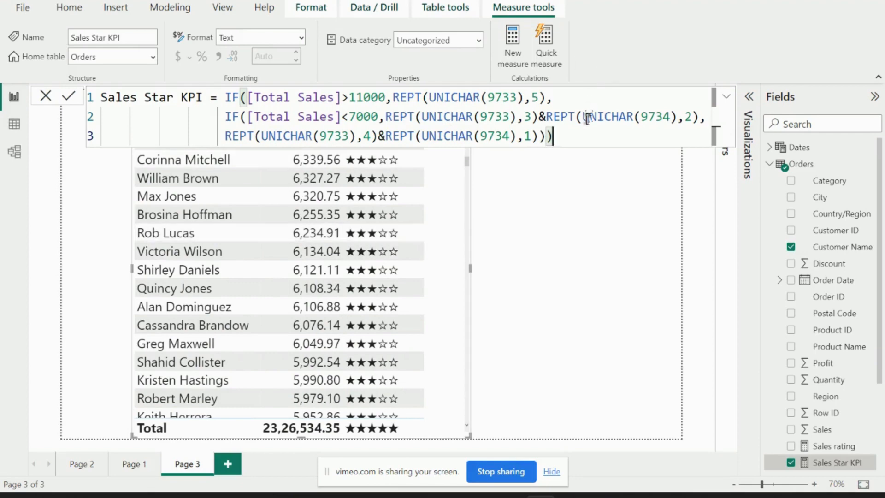
Review how the & operator joins the two REPT calls in the below-7000 branch, and collapse the formula
{"action": "left_click", "coordinate": [540, 117]}
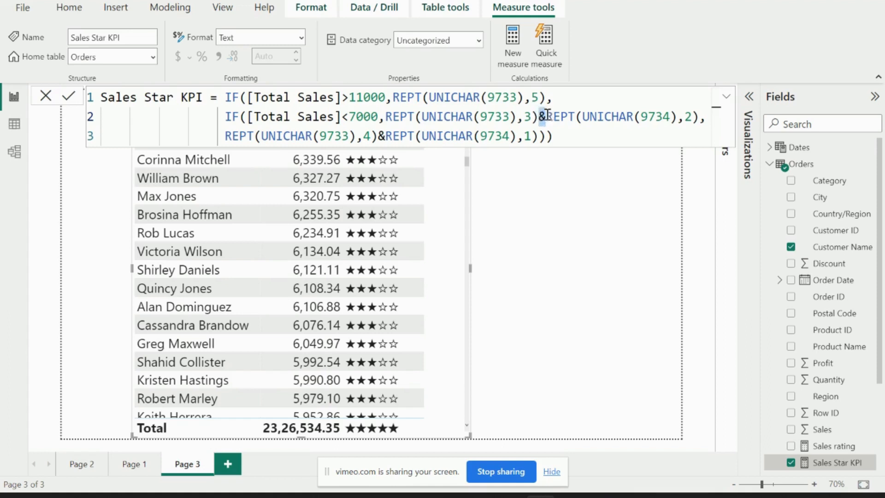
{"action": "left_click", "coordinate": [546, 115]}
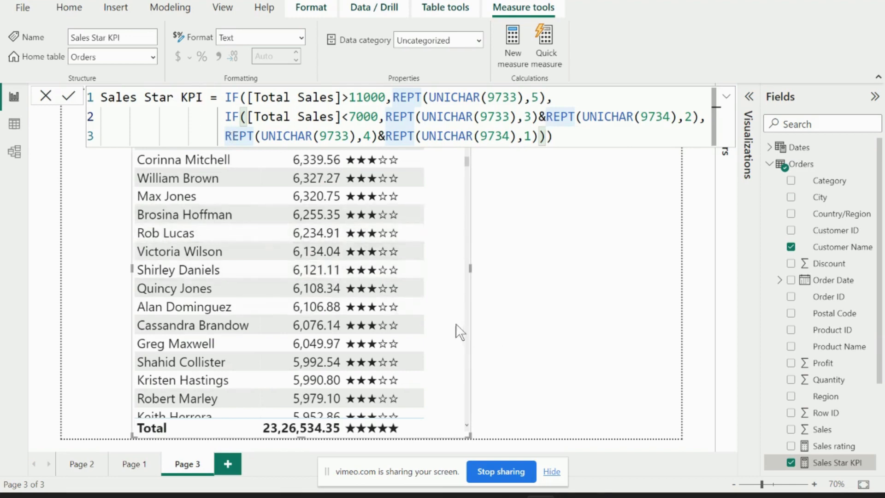
{"action": "left_click", "coordinate": [728, 98]}
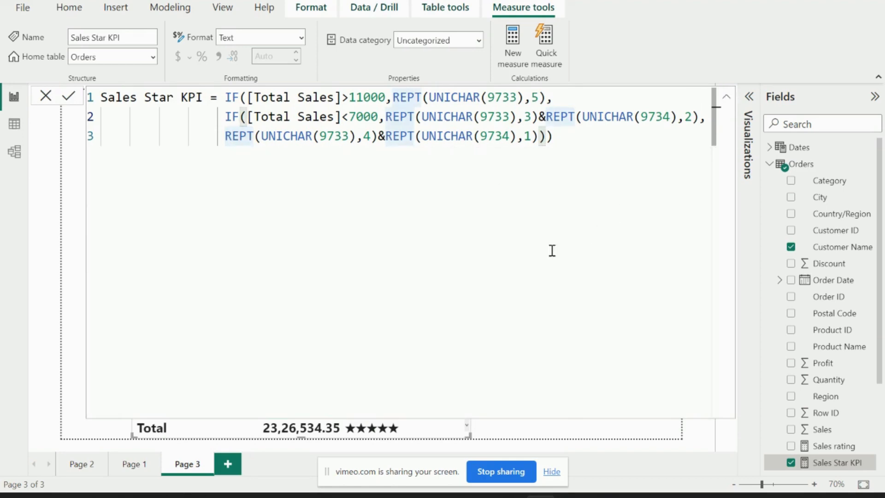
{"action": "left_click", "coordinate": [727, 97]}
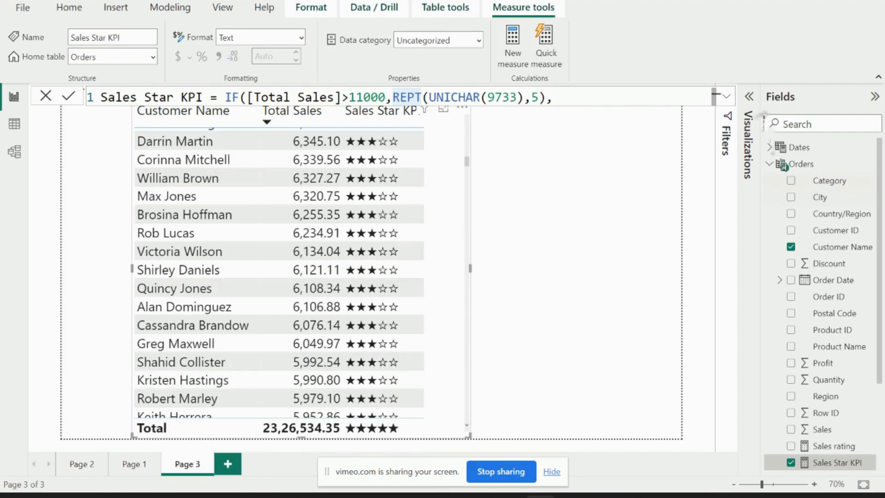
In the table's specific column formatting, choose the Sales Star KPI series and apply its settings to the total but not the values
{"action": "left_click", "coordinate": [750, 98]}
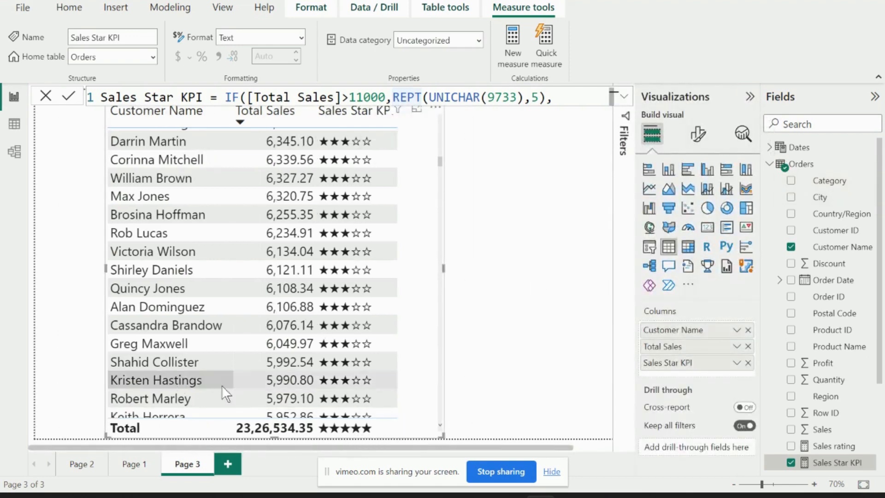
{"action": "left_click", "coordinate": [699, 134]}
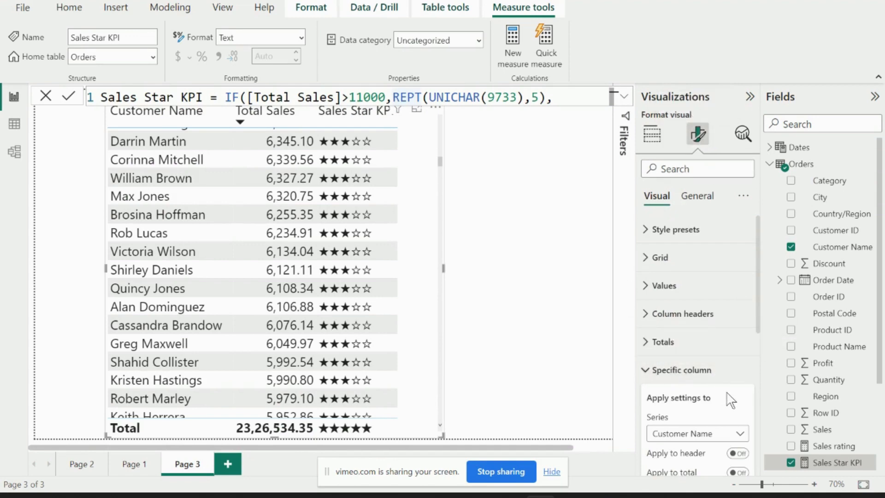
{"action": "scroll", "coordinate": [729, 401], "scroll_direction": "down", "scroll_amount": 3}
{"action": "left_click", "coordinate": [735, 317]}
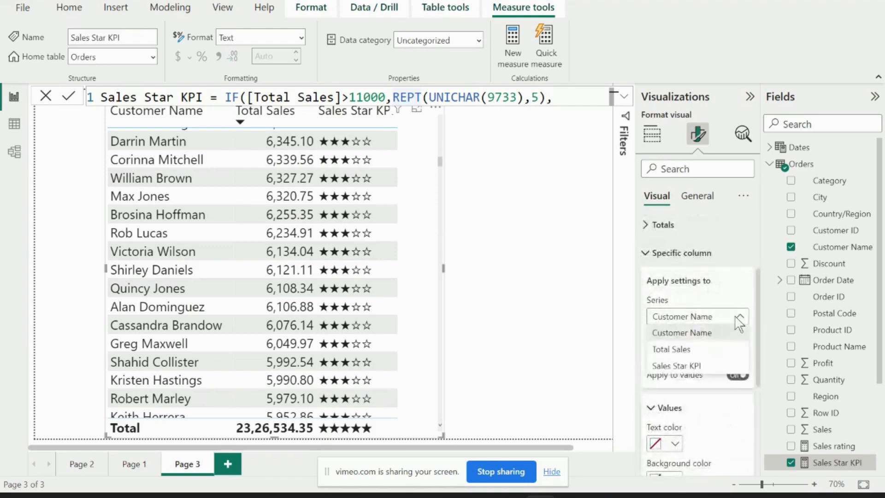
{"action": "left_click", "coordinate": [669, 371]}
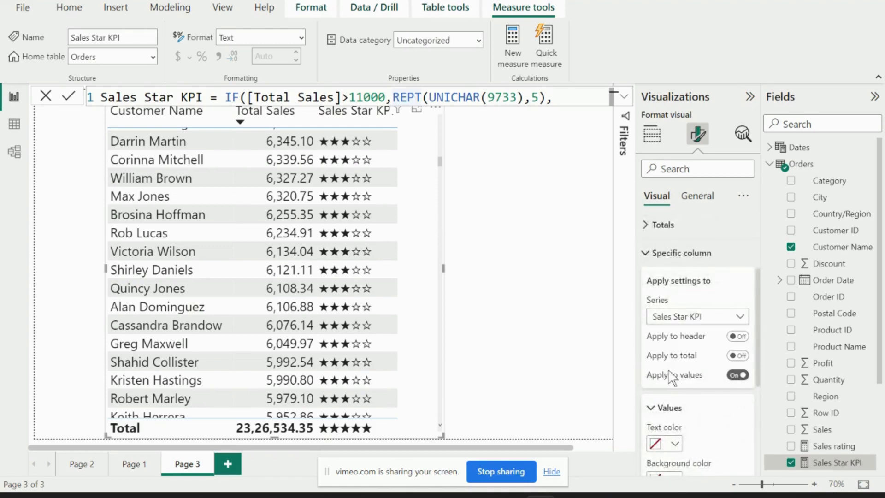
{"action": "left_click", "coordinate": [740, 356]}
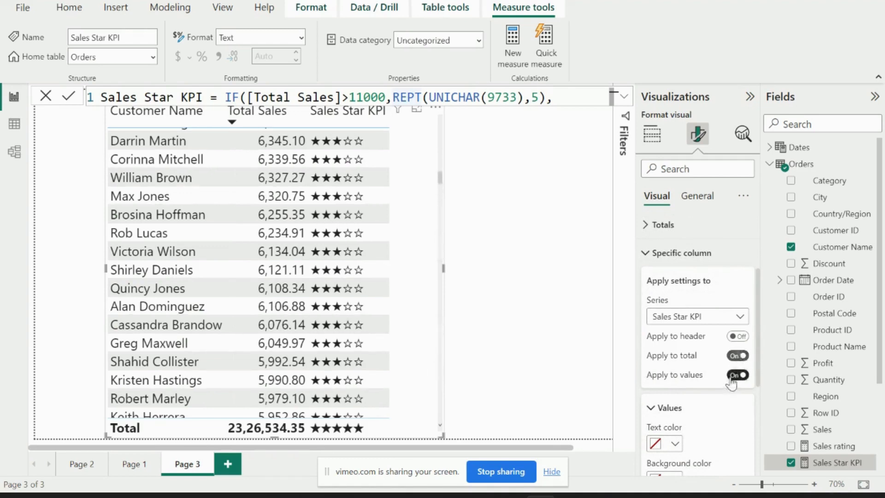
{"action": "left_click", "coordinate": [737, 375]}
Set both the text color and background color of the Sales Star KPI total to white, and return to building the visual
{"action": "scroll", "coordinate": [723, 376], "scroll_direction": "down", "scroll_amount": 2}
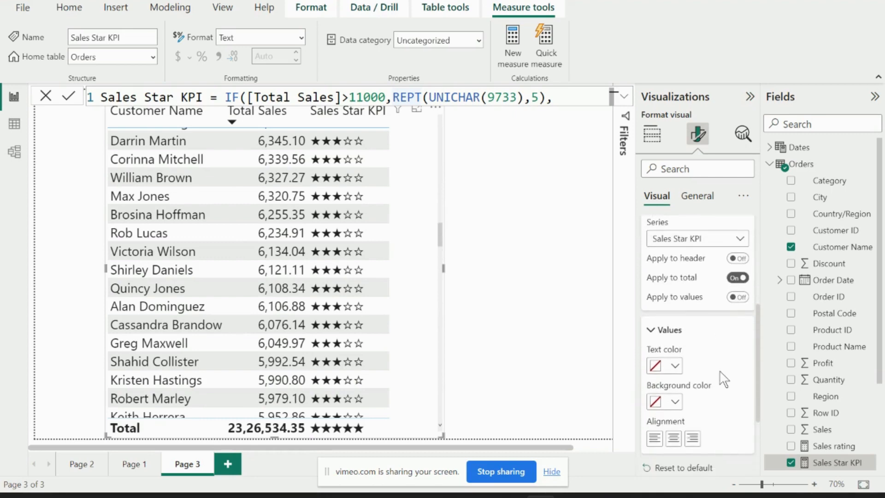
{"action": "scroll", "coordinate": [723, 376], "scroll_direction": "down", "scroll_amount": 1}
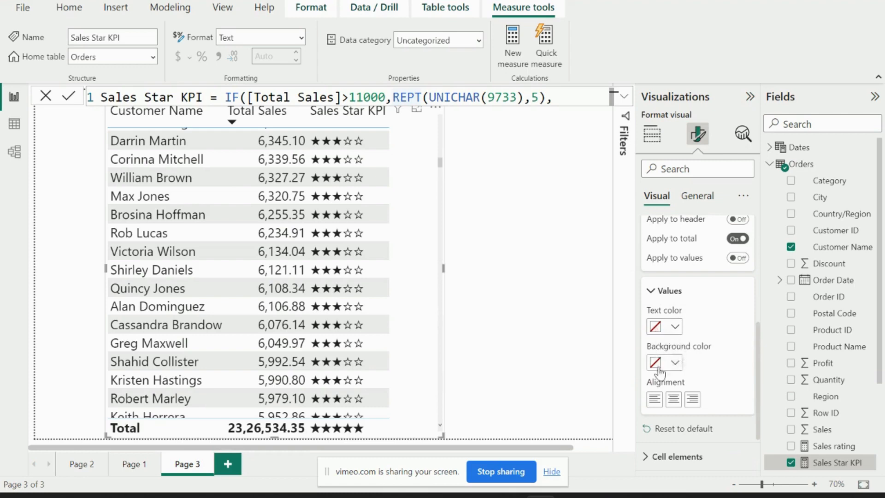
{"action": "left_click", "coordinate": [675, 328]}
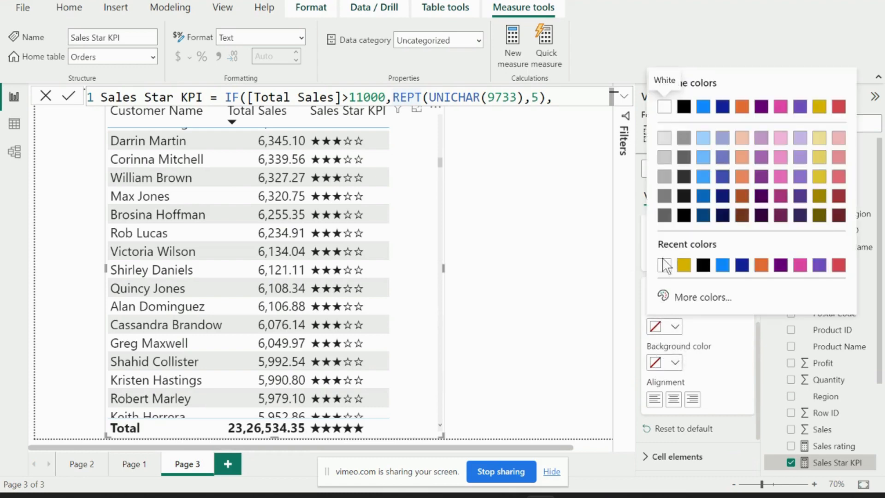
{"action": "left_click", "coordinate": [670, 262]}
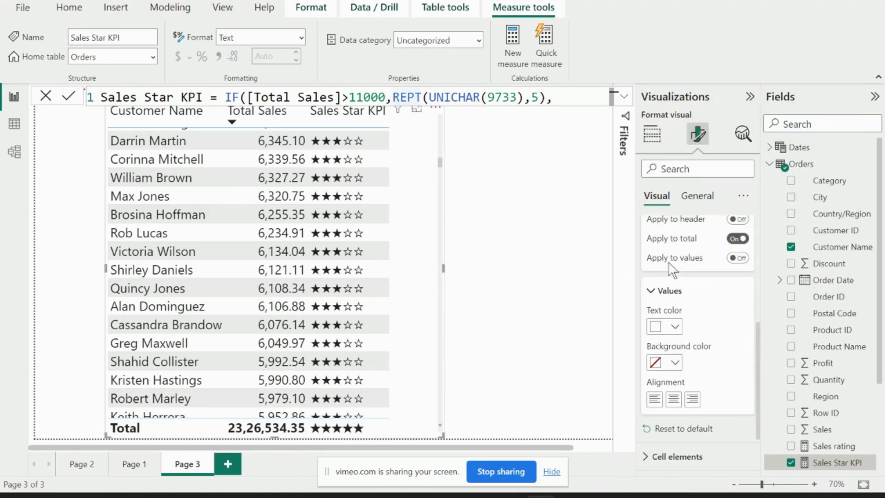
{"action": "left_click", "coordinate": [675, 362]}
{"action": "left_click", "coordinate": [666, 306]}
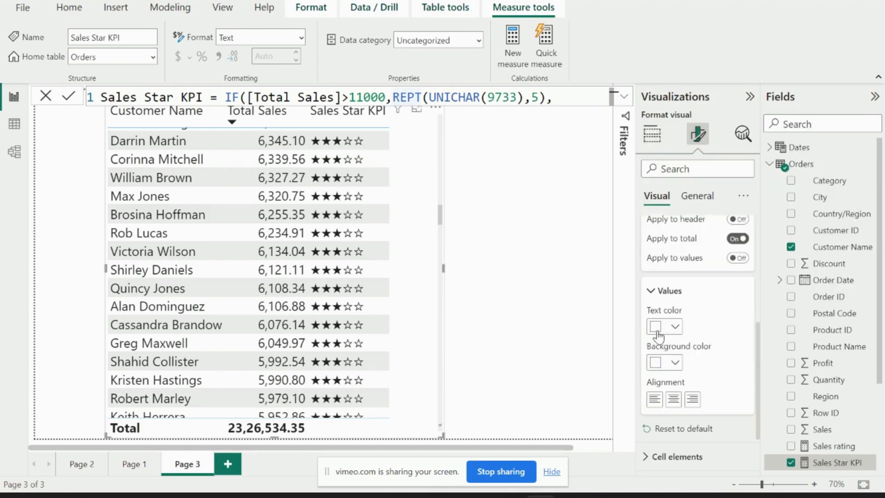
{"action": "left_click", "coordinate": [652, 134]}
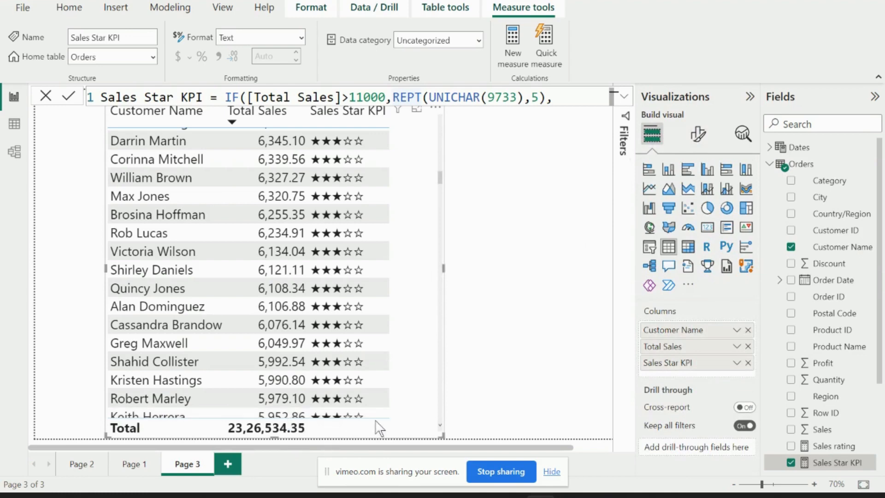